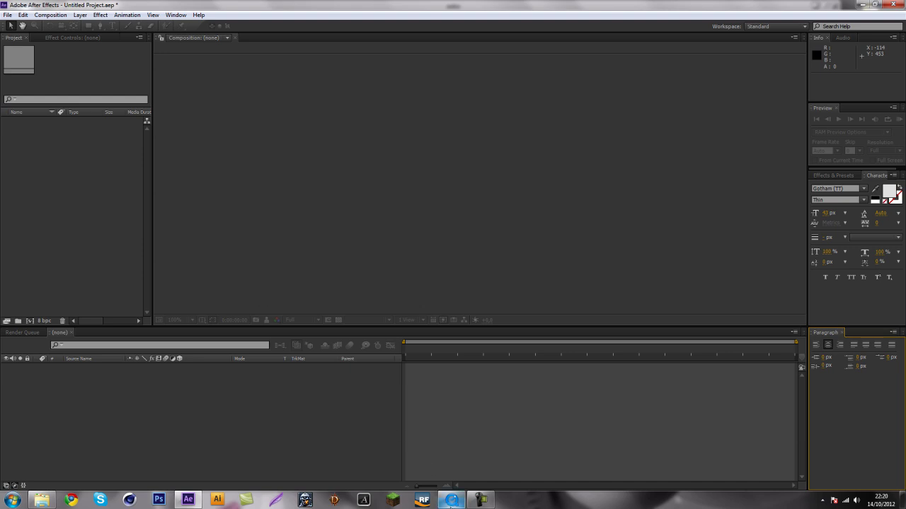
# - Play the xabz example video in QuickTime and scrub back through the wavy blue square reveal
pyautogui.click(451, 500)
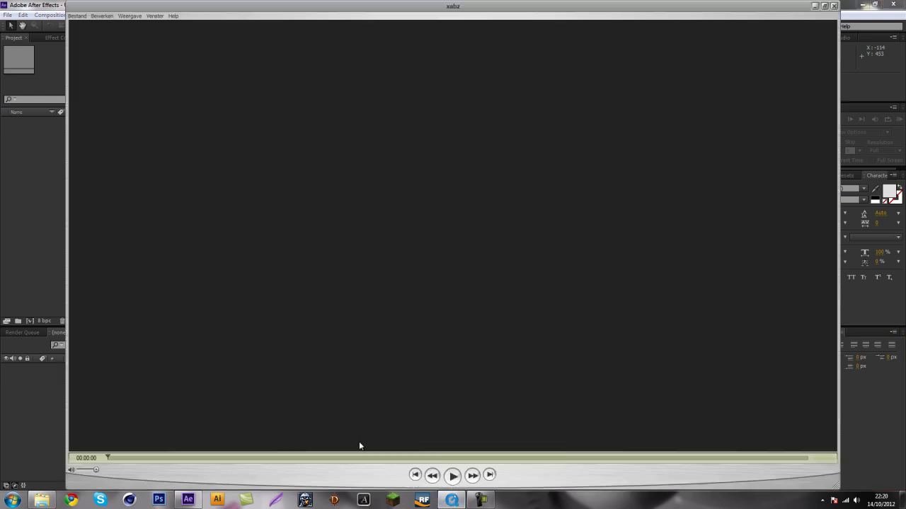
pyautogui.click(453, 476)
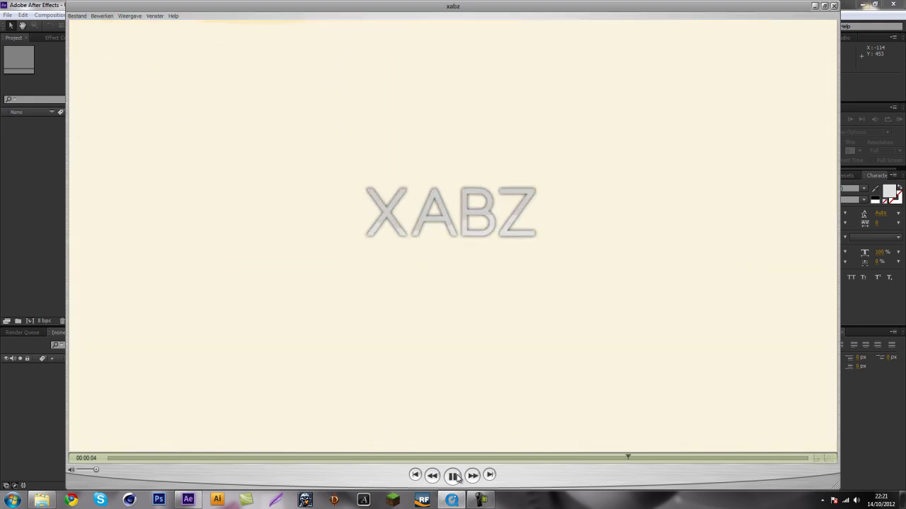
pyautogui.click(260, 460)
pyautogui.moveTo(262, 463); pyautogui.dragTo(143, 424)
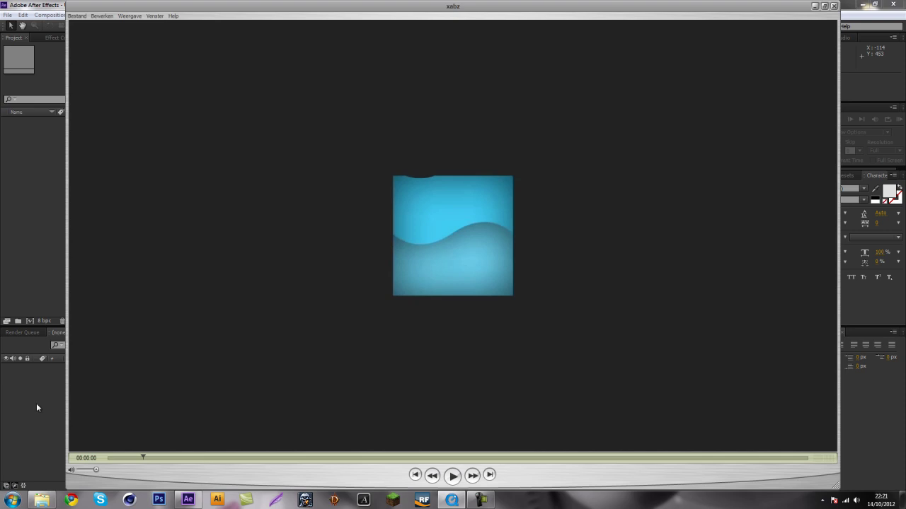
# - Create a new 1280×720, 30 fps composition, Comp 1, from the Project panel
pyautogui.click(13, 164)
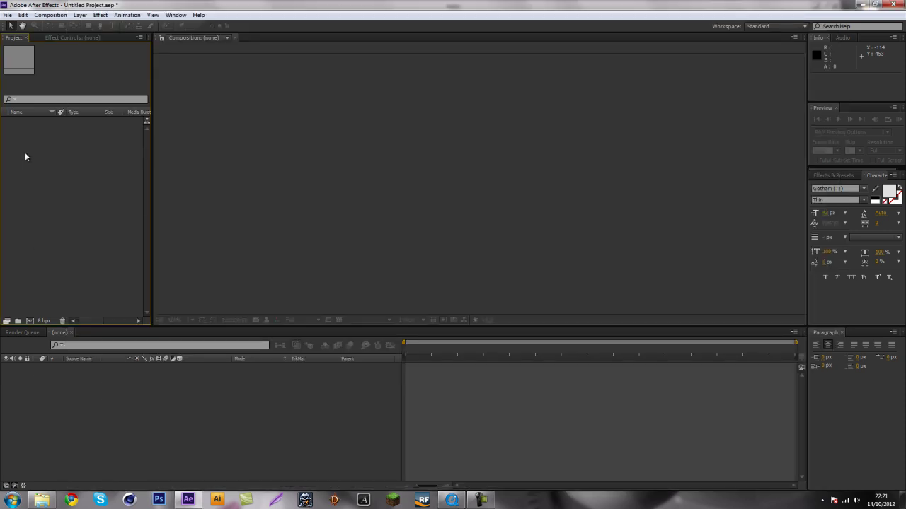
pyautogui.rightClick(25, 152)
pyautogui.click(56, 160)
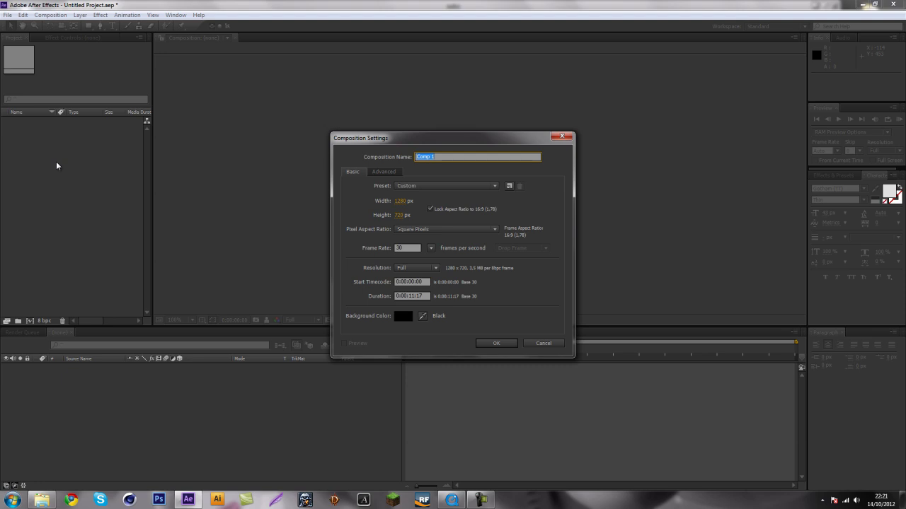
pyautogui.press('Return')
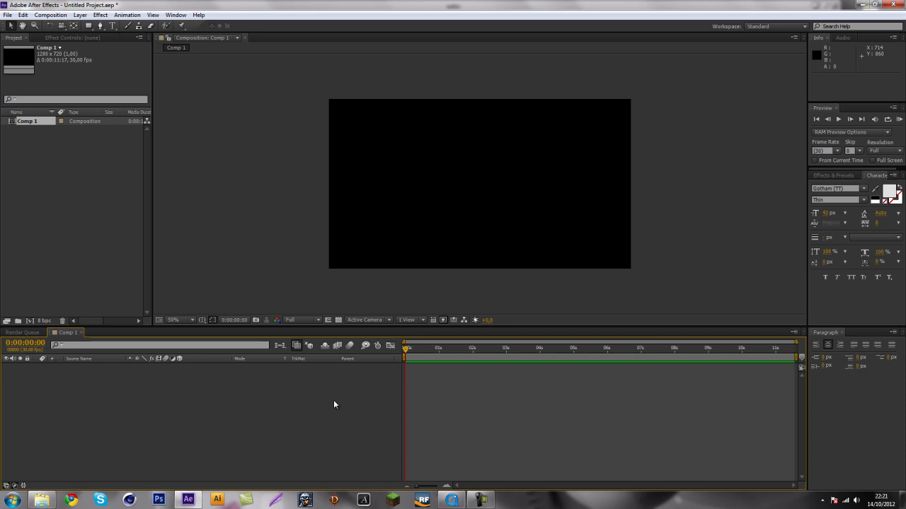
# - Add a dark gray solid layer filling the Comp 1 frame
pyautogui.rightClick(302, 419)
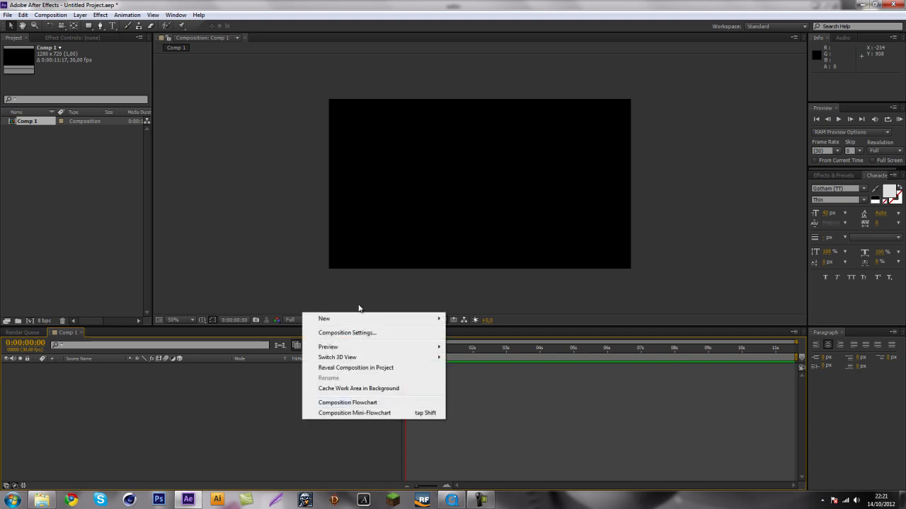
pyautogui.moveTo(362, 318)
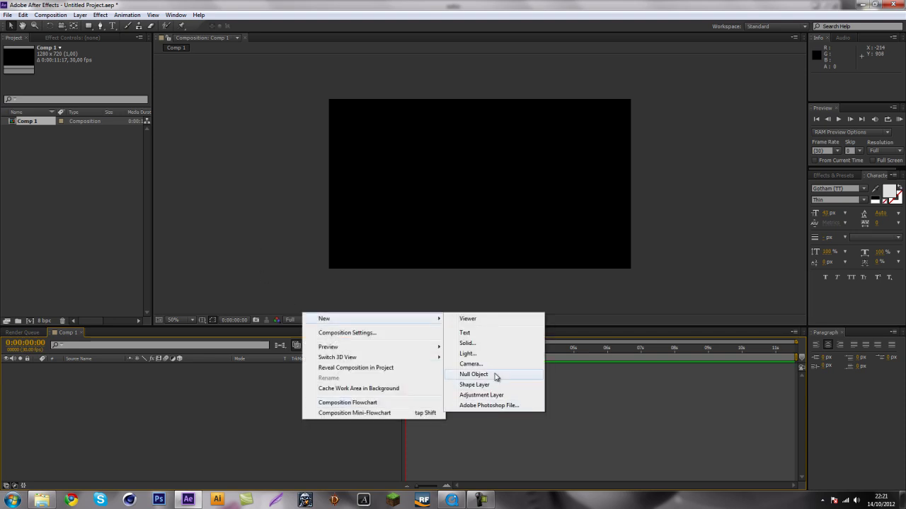
pyautogui.click(467, 343)
pyautogui.click(671, 308)
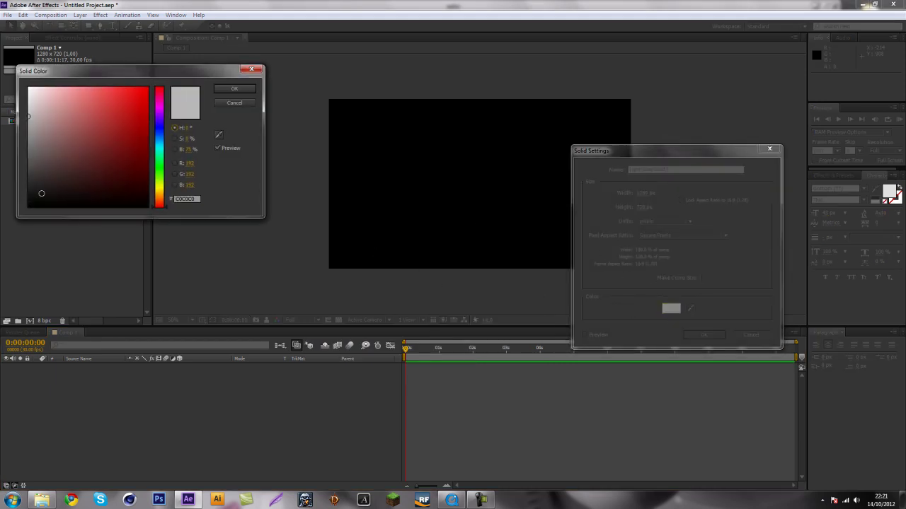
pyautogui.click(38, 192)
pyautogui.press('Return')
pyautogui.press('Return')
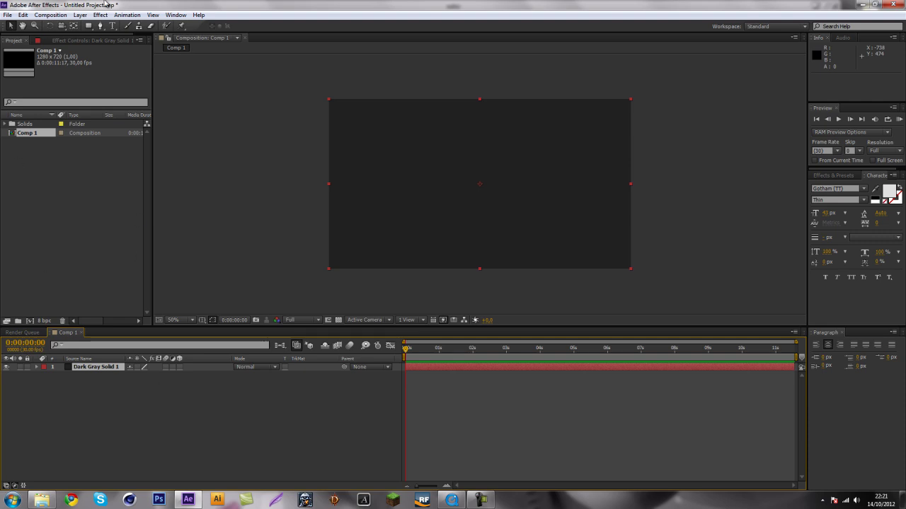
# - Add a comp-sized rectangle shape layer and expand its Rectangle Path properties
pyautogui.click(250, 282)
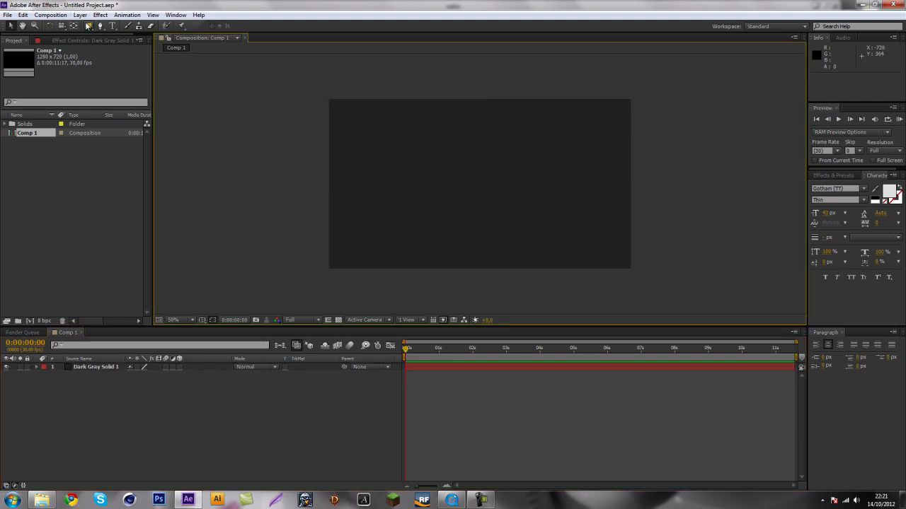
pyautogui.doubleClick(88, 26)
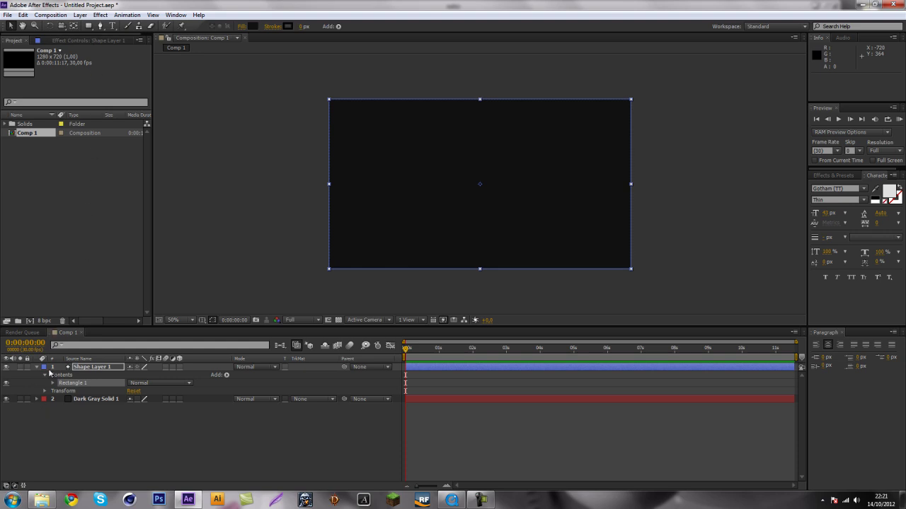
pyautogui.click(52, 383)
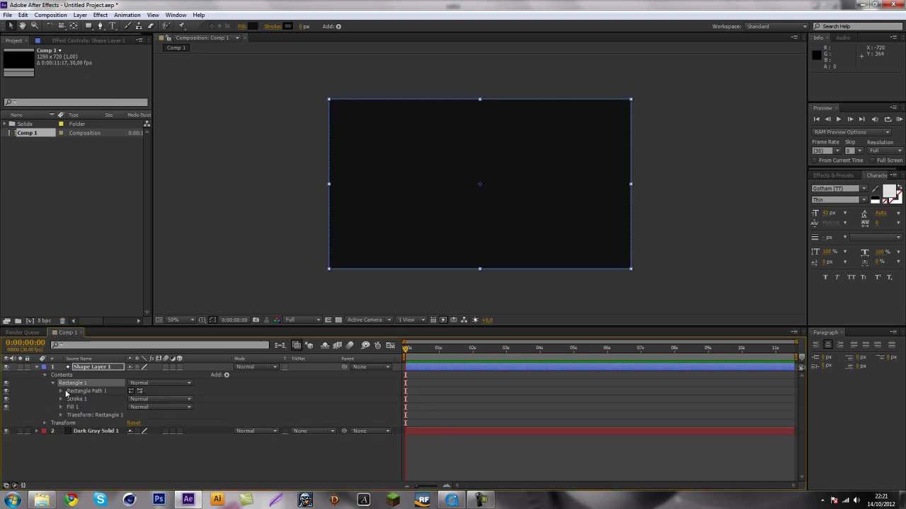
pyautogui.click(60, 390)
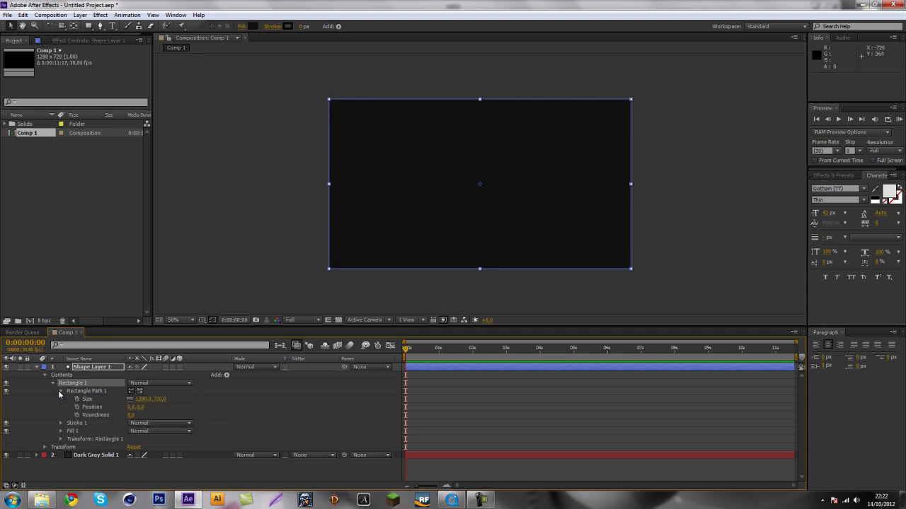
# - Set the rectangle path size to 200 × 200, making a centred square
pyautogui.click(143, 400)
pyautogui.write('200')
pyautogui.press('Tab')
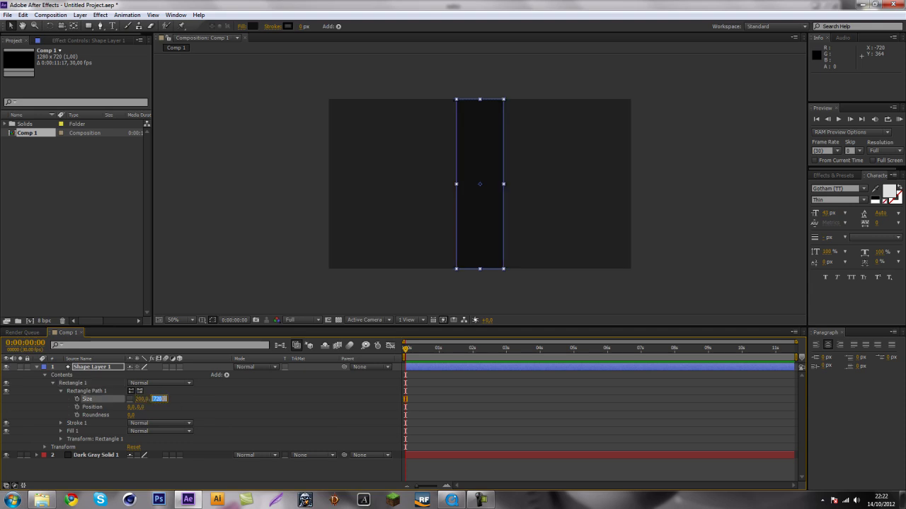
pyautogui.write('200')
pyautogui.press('Return')
pyautogui.click(716, 240)
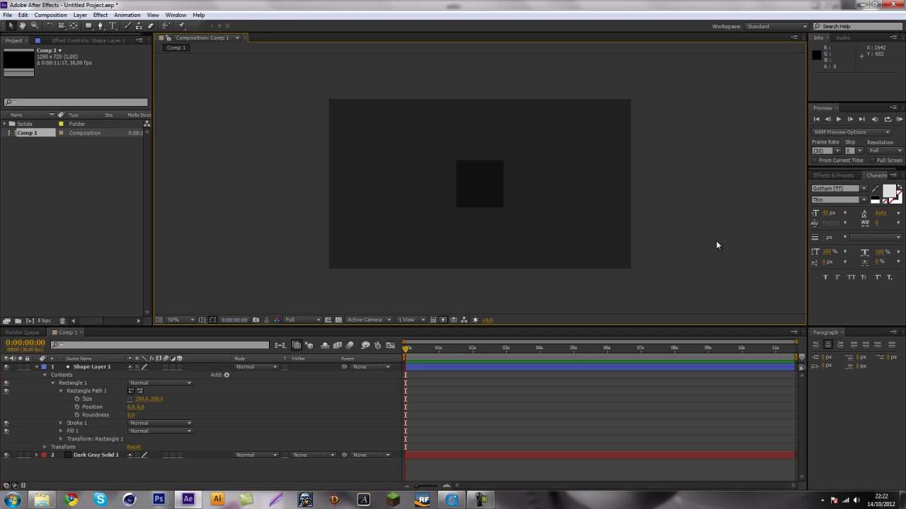
pyautogui.press('.')
pyautogui.press('.')
pyautogui.press(',')
pyautogui.press(',')
pyautogui.press(',')
# - Rename the Dark Gray Solid 1 layer to 'Background'
pyautogui.click(37, 368)
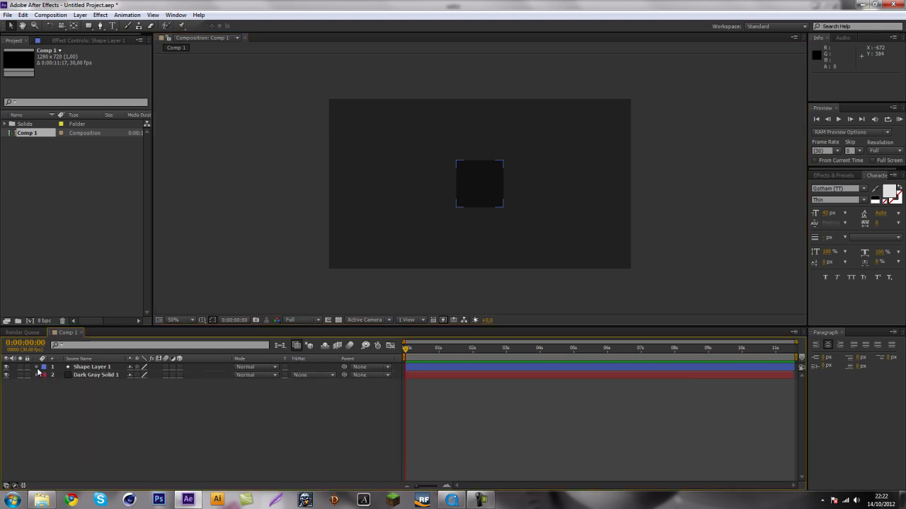
pyautogui.click(87, 375)
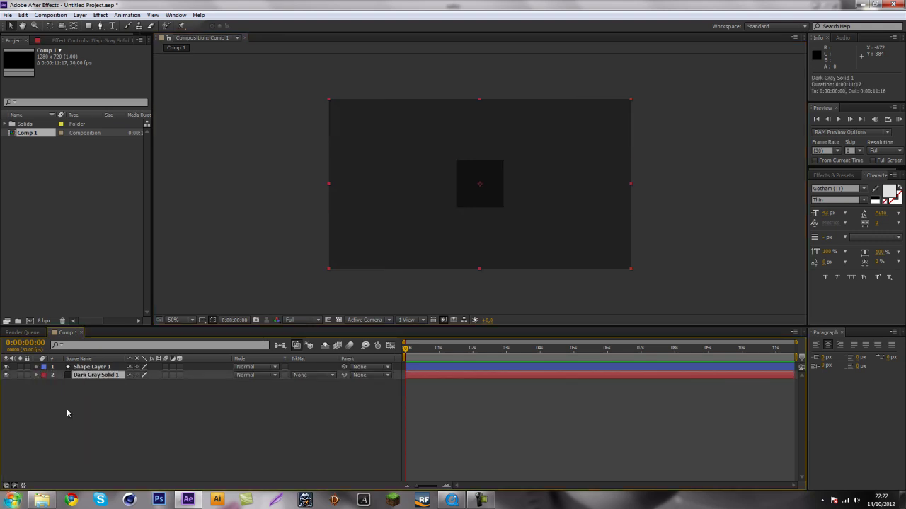
pyautogui.press('Return')
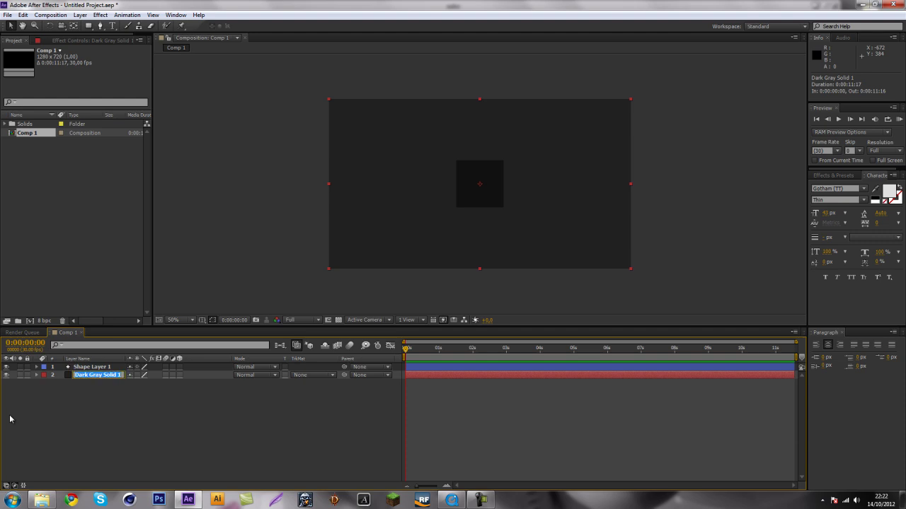
pyautogui.write('Background')
pyautogui.press('Return')
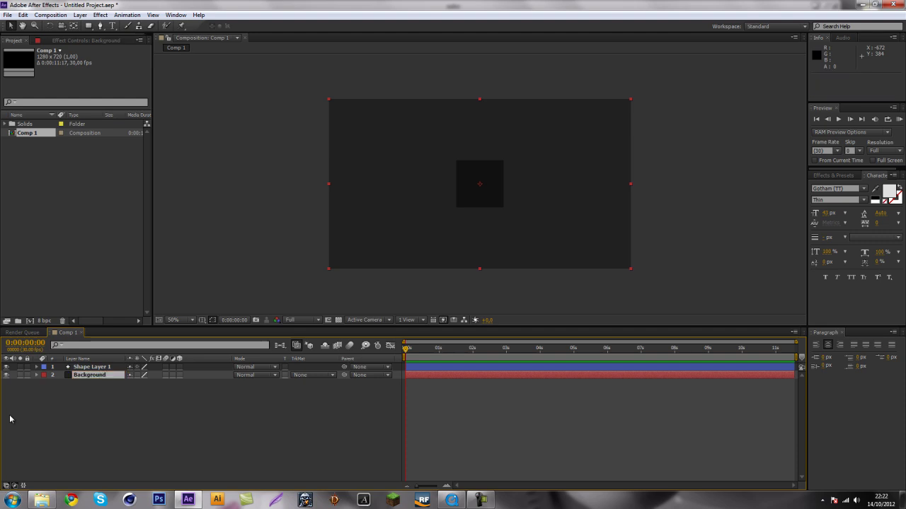
# - Rename the shape layer to 'Square'
pyautogui.click(87, 367)
pyautogui.press('Return')
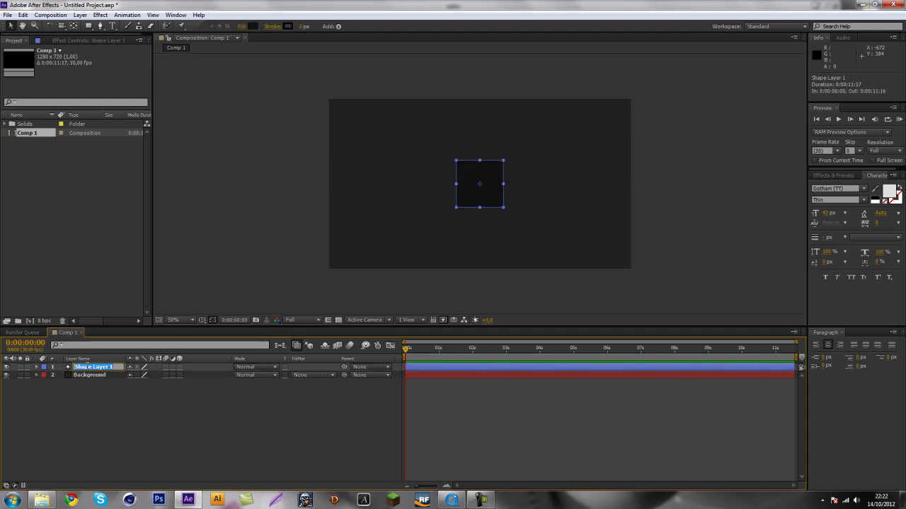
pyautogui.press('BackSpace')
pyautogui.write('Square')
pyautogui.press('Return')
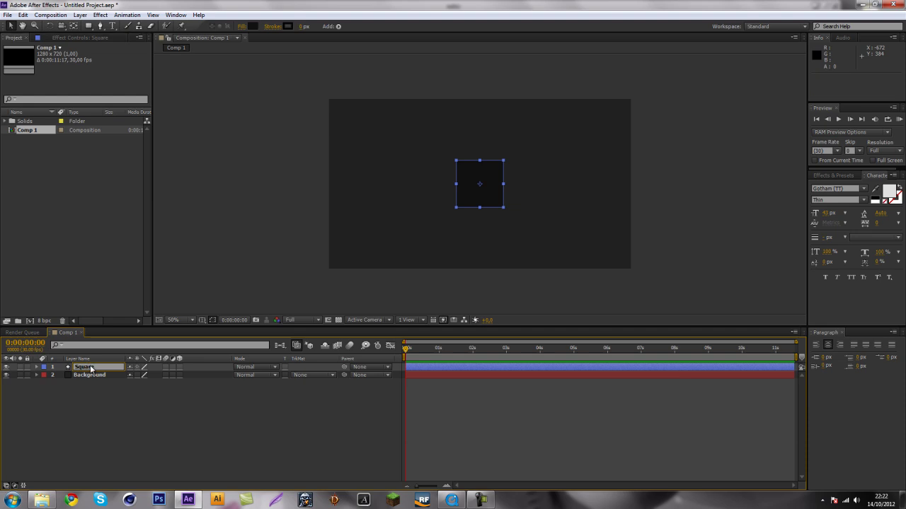
pyautogui.click(312, 406)
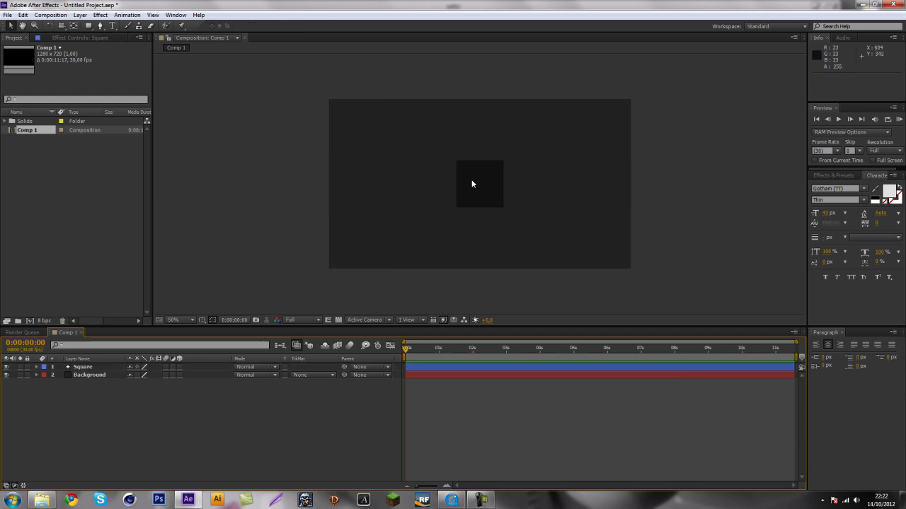
pyautogui.click(77, 359)
# - Add a new square mask, Mask 1, to the Square layer
pyautogui.click(89, 367)
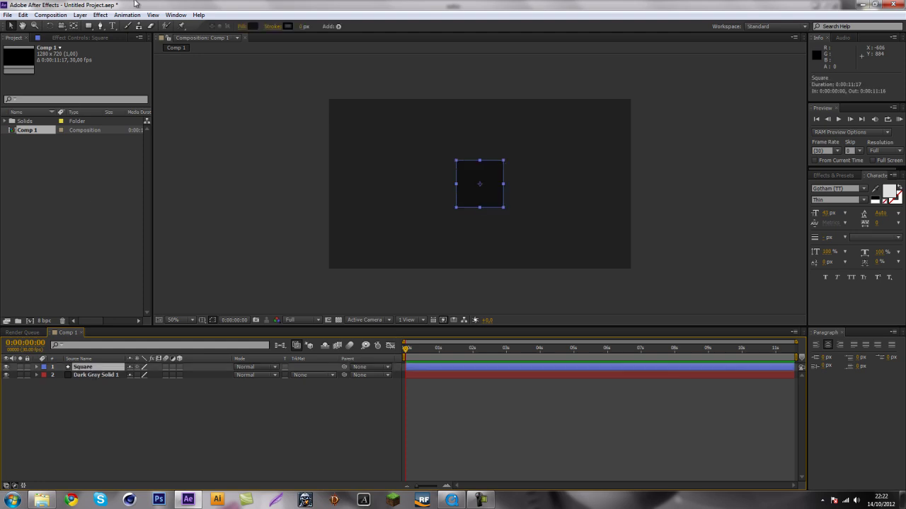
pyautogui.click(81, 12)
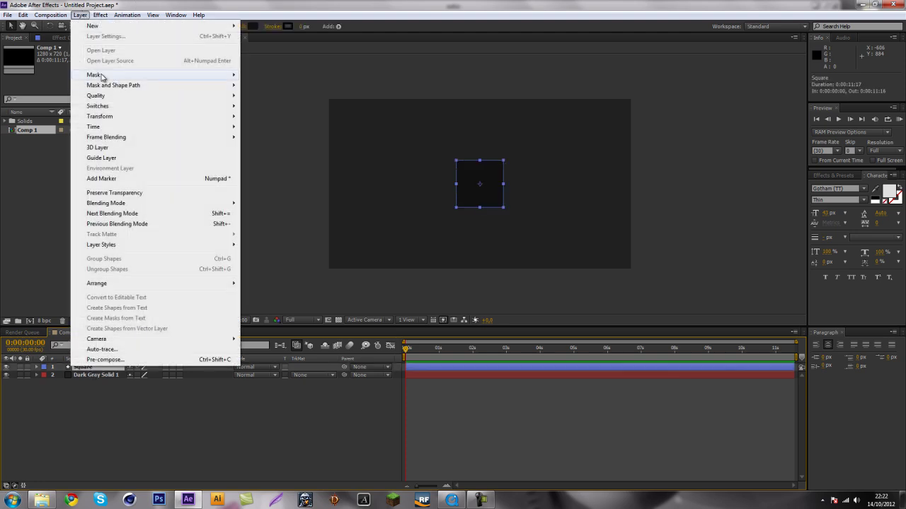
pyautogui.moveTo(106, 74)
pyautogui.click(268, 79)
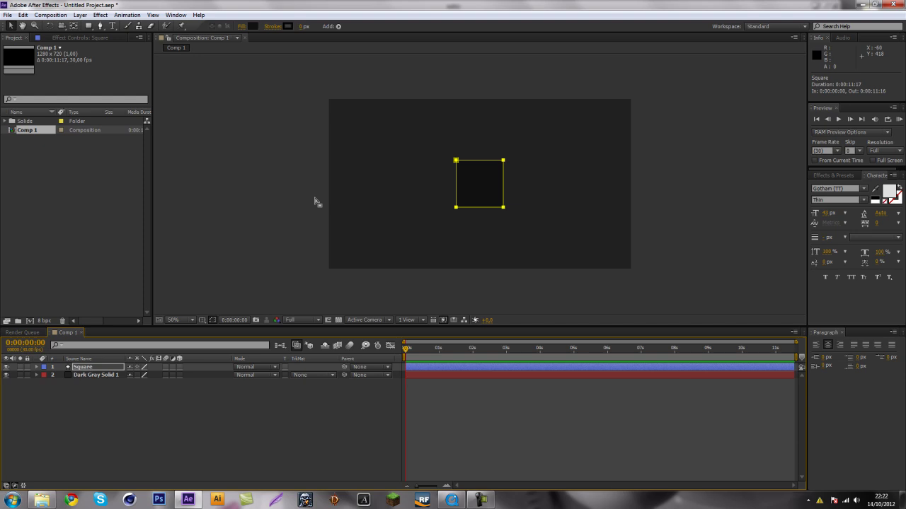
# - Add an extra vertex at the middle of the mask's top edge with the Add Vertex tool
pyautogui.click(100, 25)
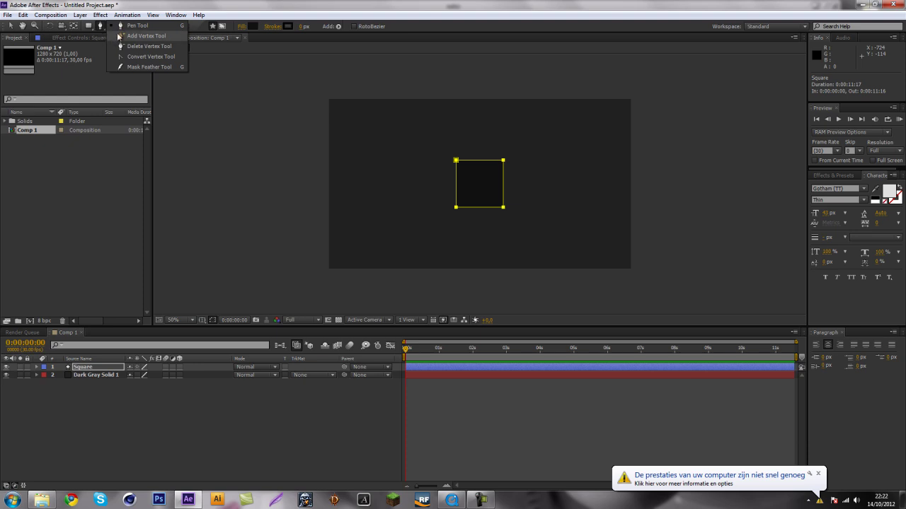
pyautogui.click(118, 36)
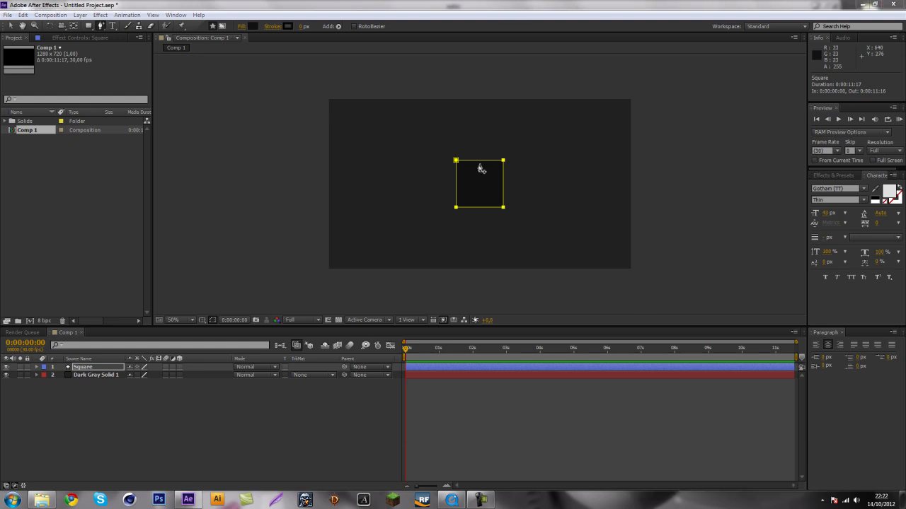
pyautogui.click(475, 309)
pyautogui.scroll(2, 481, 196)
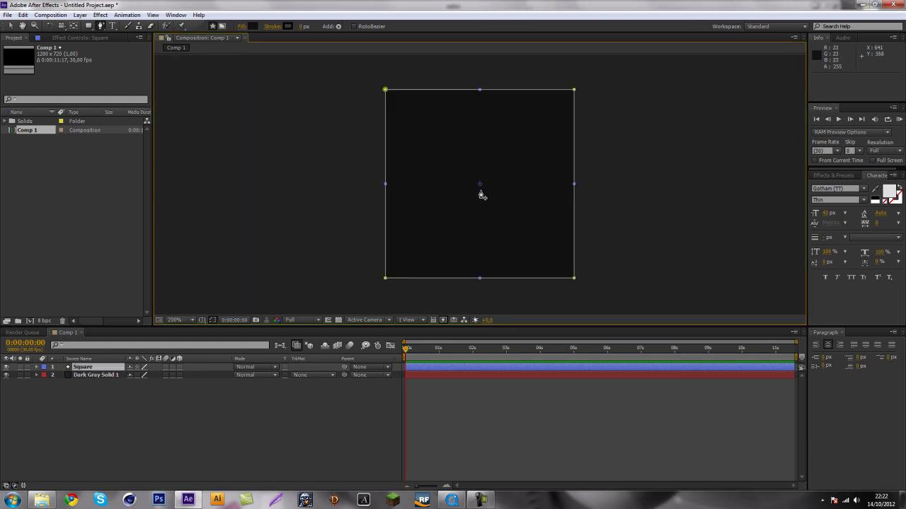
pyautogui.click(480, 90)
pyautogui.scroll(-2, 495, 212)
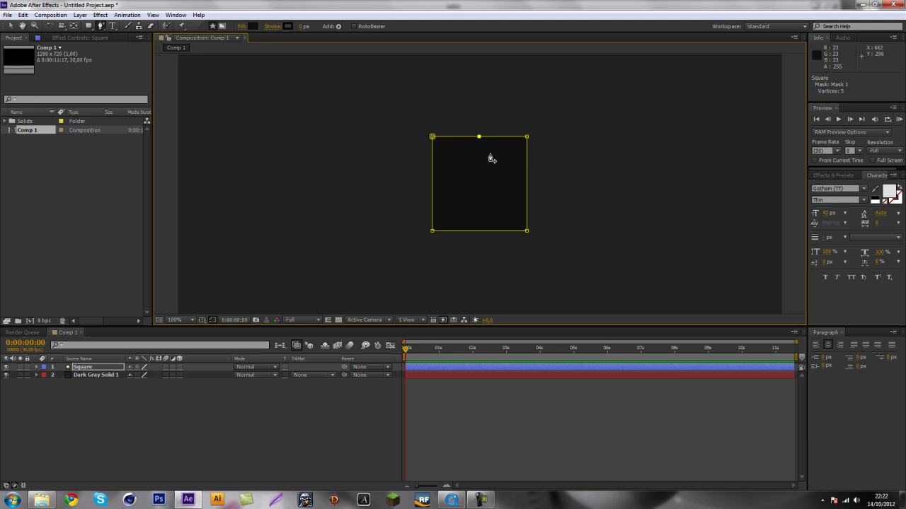
pyautogui.scroll(1, 502, 133)
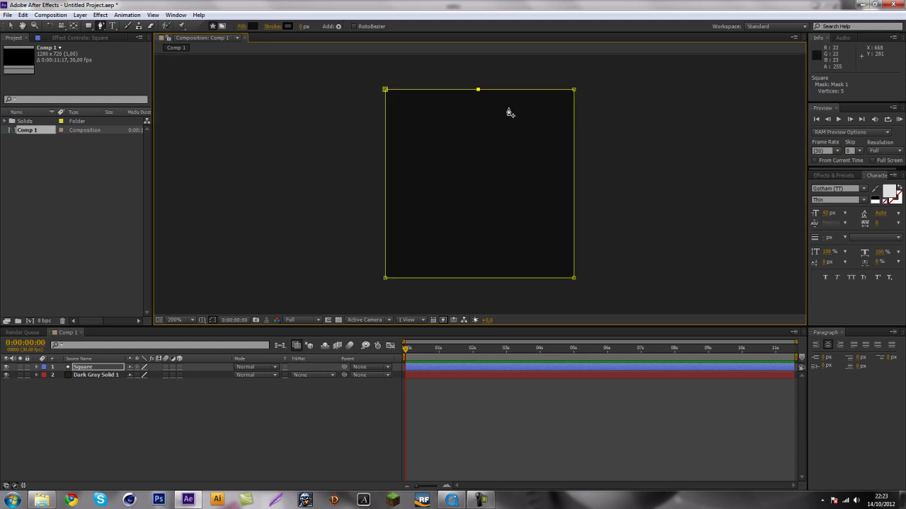
pyautogui.scroll(-1, 388, 123)
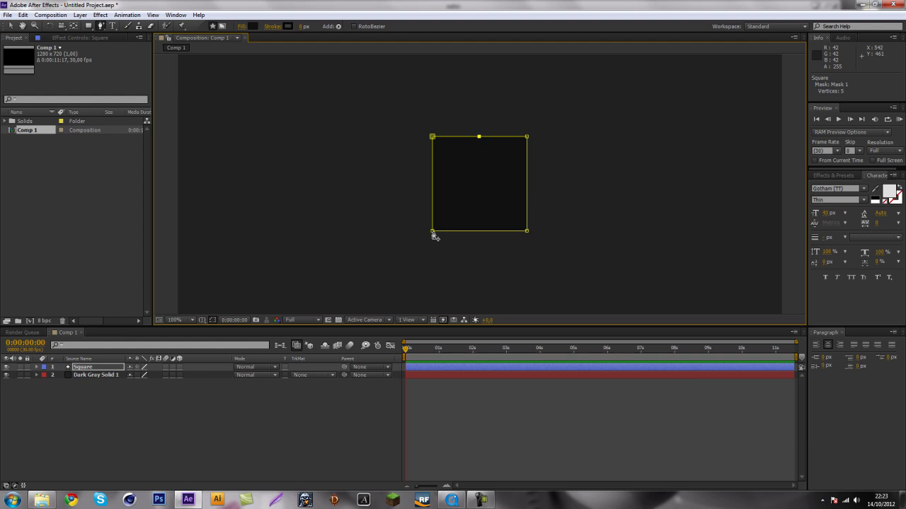
# - Pull the mask's bottom corners outward into a trapezoid and curve its top-middle vertex into a wave
pyautogui.moveTo(433, 233); pyautogui.dragTo(395, 267)
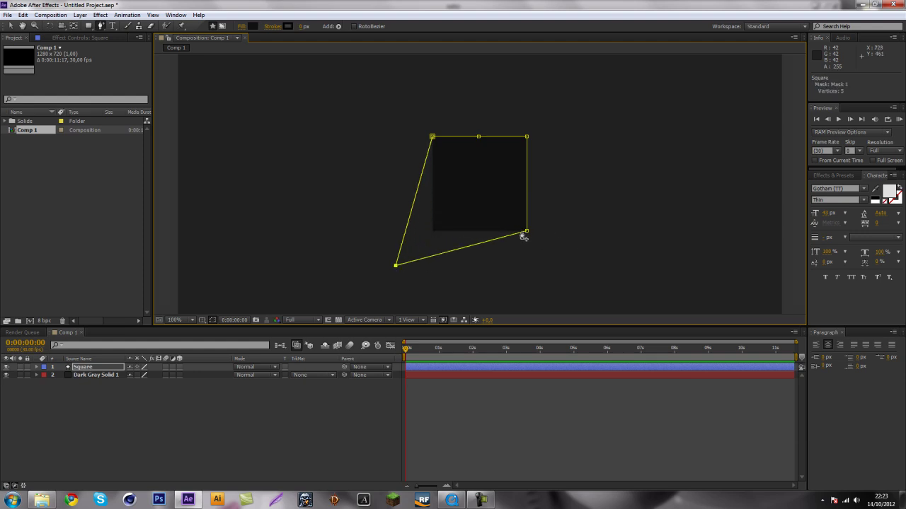
pyautogui.moveTo(526, 233); pyautogui.dragTo(560, 267)
pyautogui.click(100, 26)
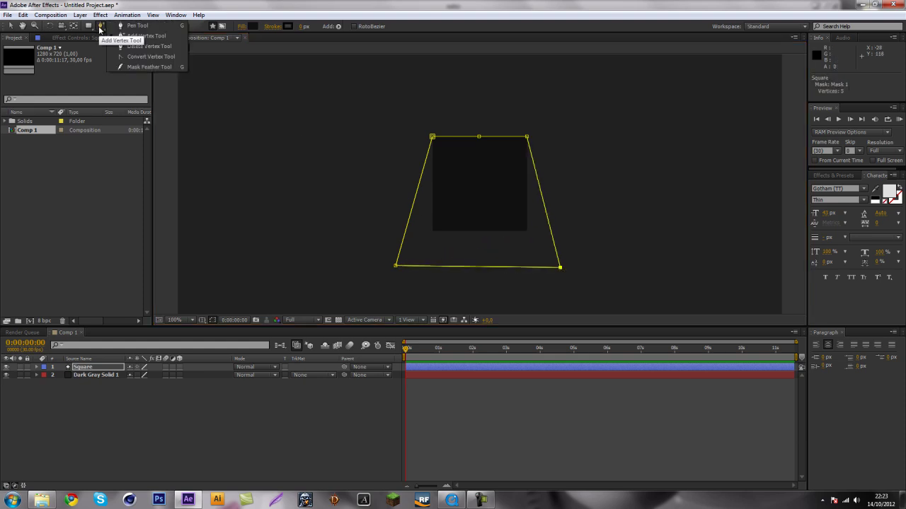
pyautogui.click(133, 60)
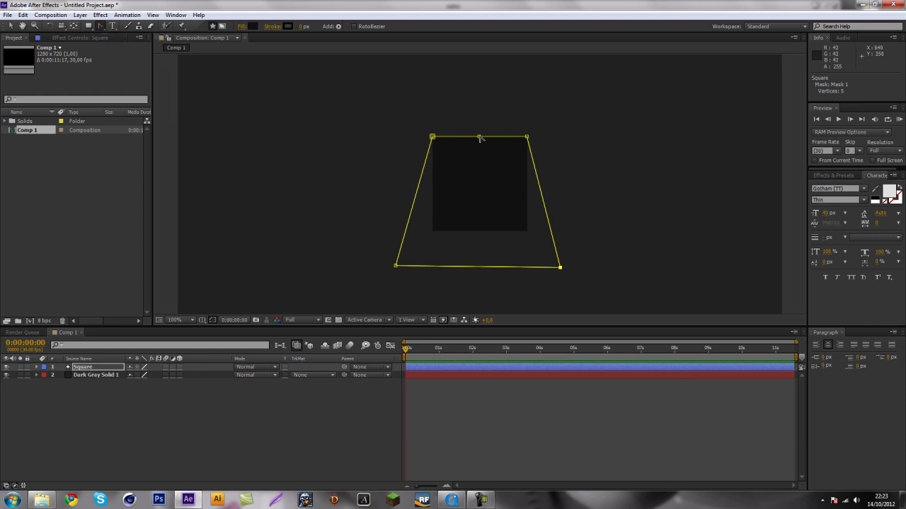
pyautogui.moveTo(480, 138); pyautogui.dragTo(454, 162)
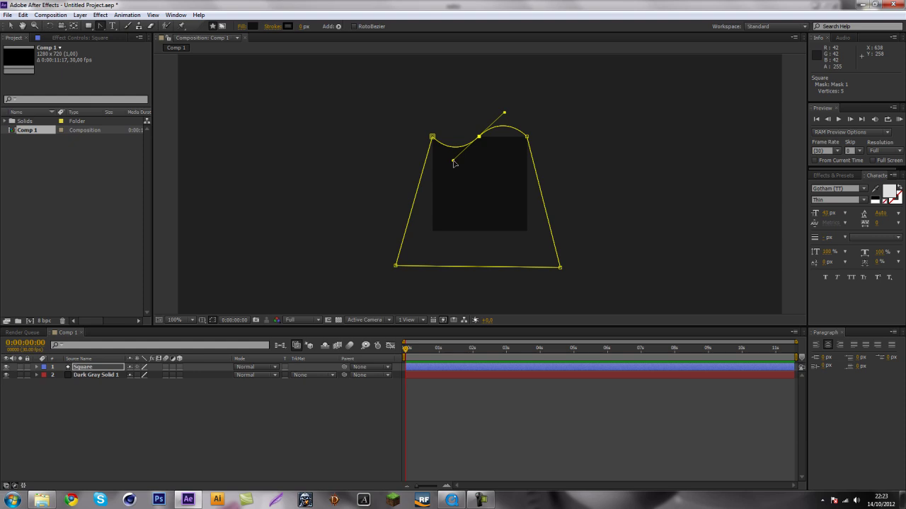
pyautogui.moveTo(453, 162); pyautogui.dragTo(453, 162)
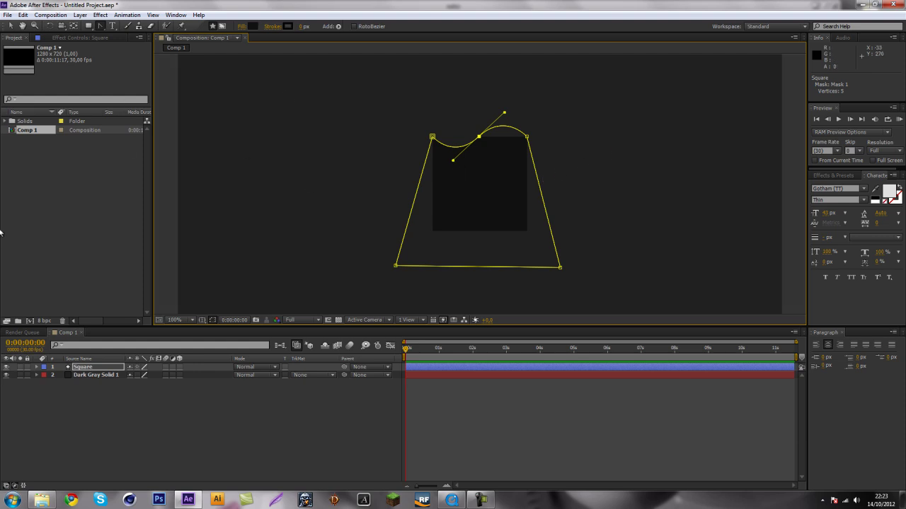
# - Expand Masks > Mask 1 on the Square layer and set a Mask Path keyframe at frame 0
pyautogui.click(89, 366)
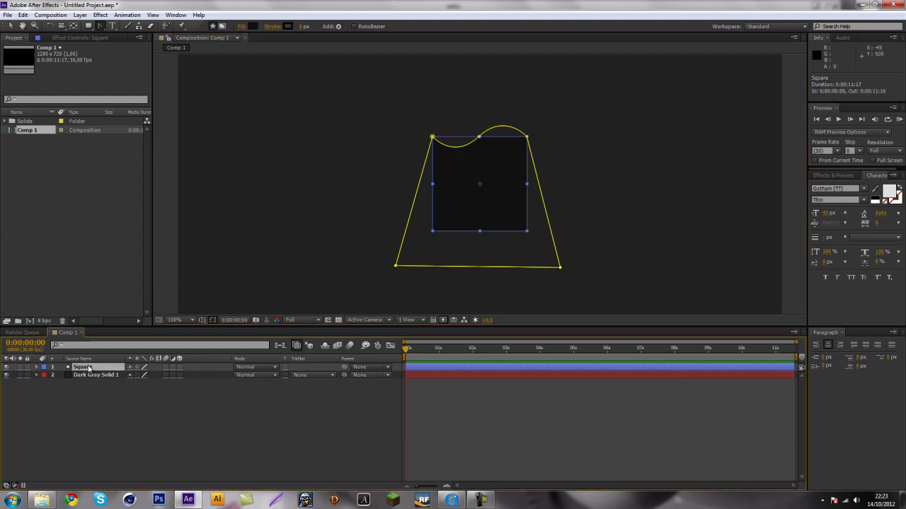
pyautogui.click(36, 367)
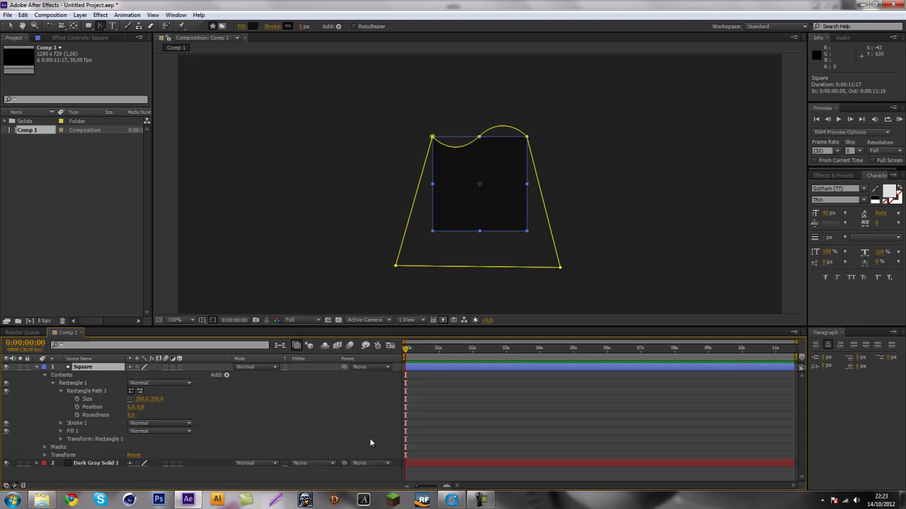
pyautogui.click(52, 386)
pyautogui.click(44, 375)
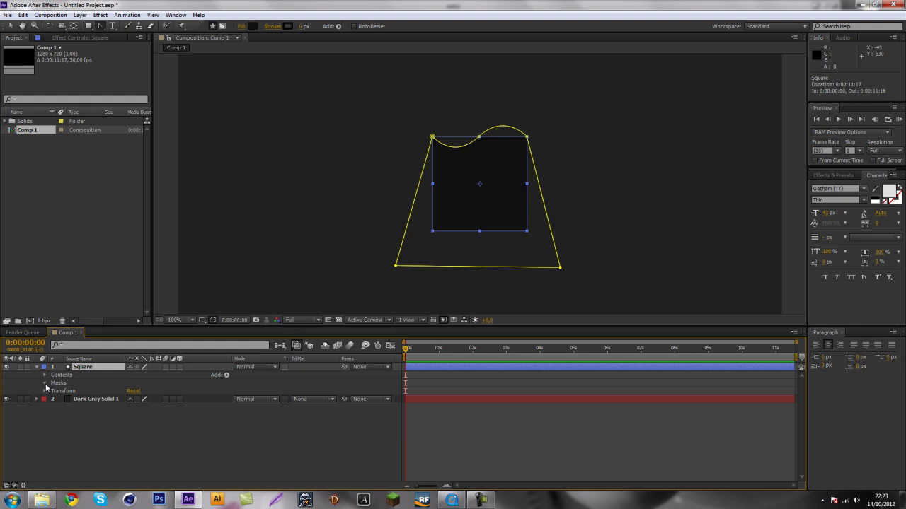
pyautogui.click(45, 383)
pyautogui.click(52, 391)
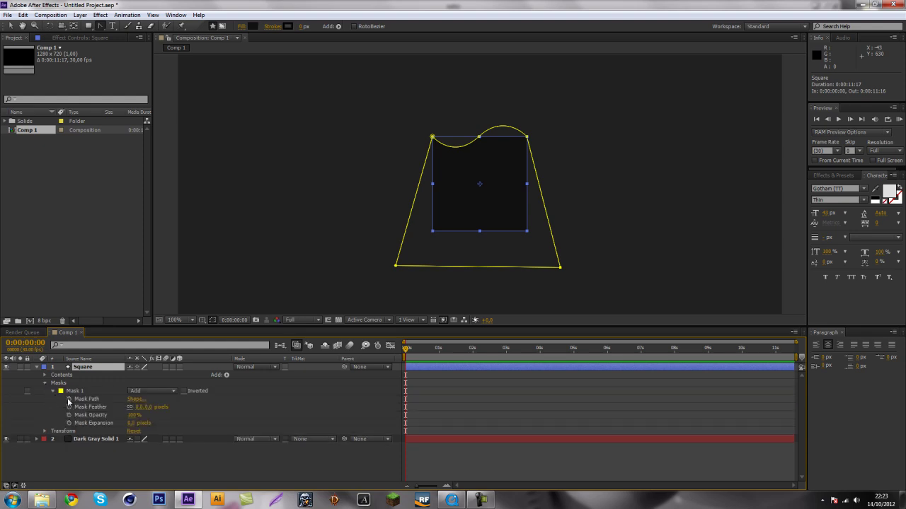
pyautogui.click(69, 399)
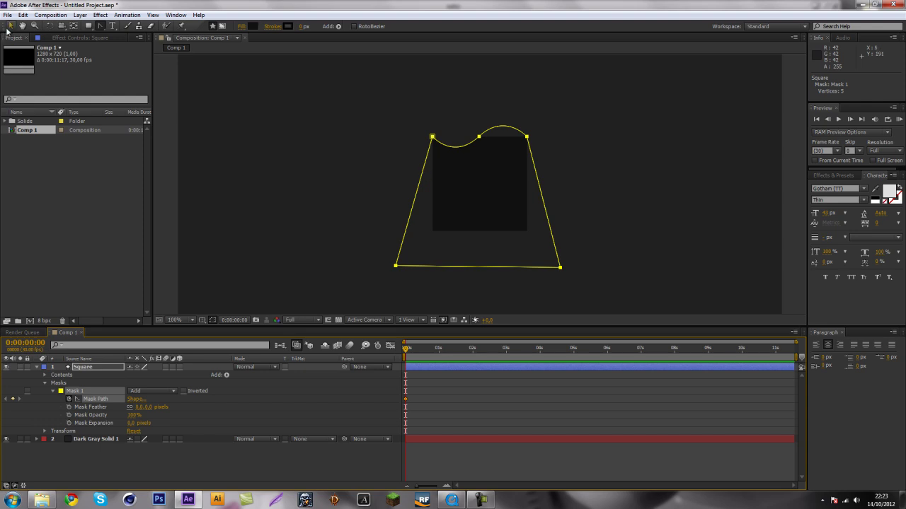
# - Move the whole wavy mask down below the square
pyautogui.click(10, 27)
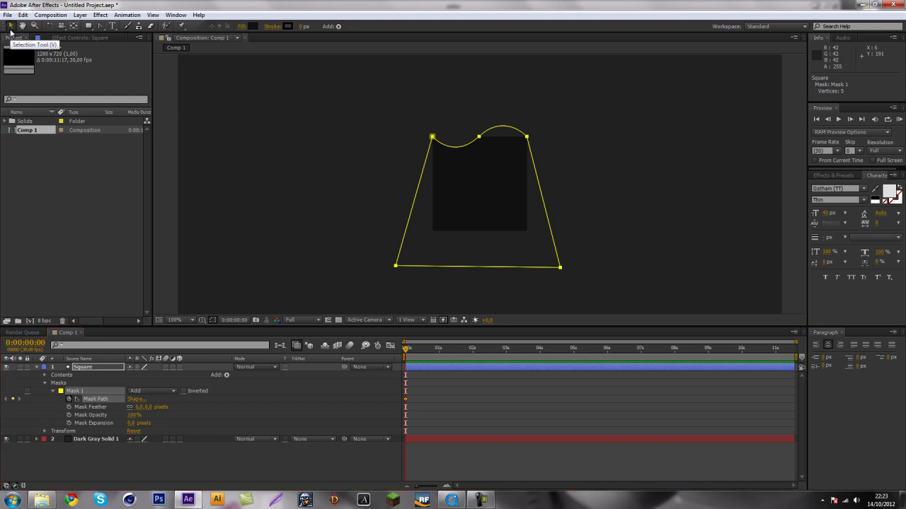
pyautogui.doubleClick(420, 193)
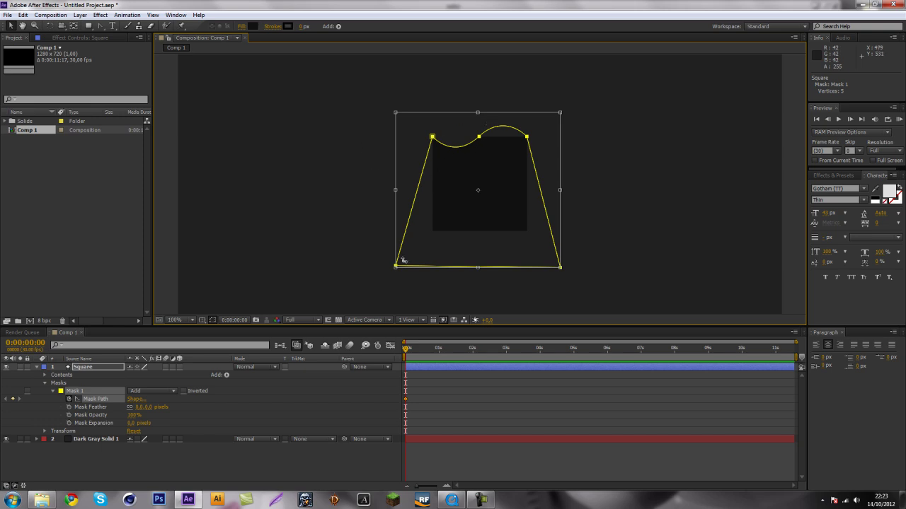
pyautogui.moveTo(469, 147); pyautogui.dragTo(476, 257)
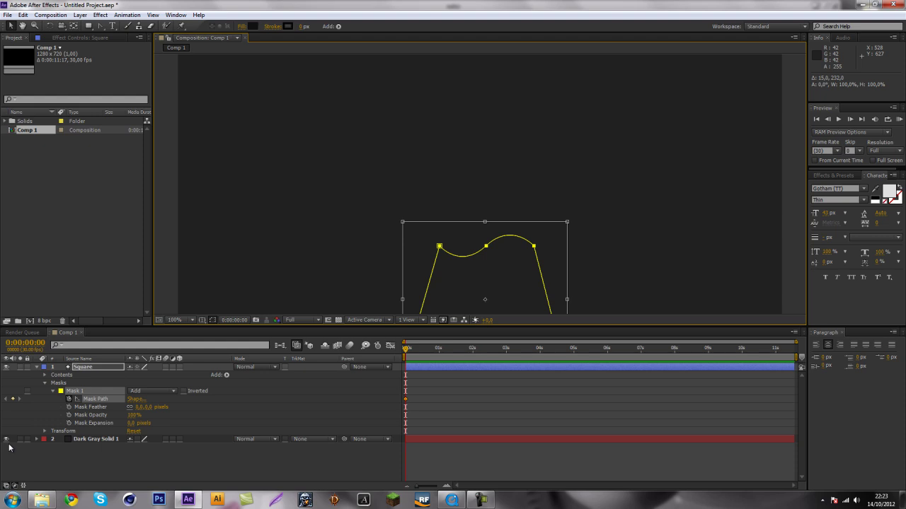
# - At frame 20, raise the whole mask back up over the square, then return to frame 0
pyautogui.hotkey('shift', 'pagedown')
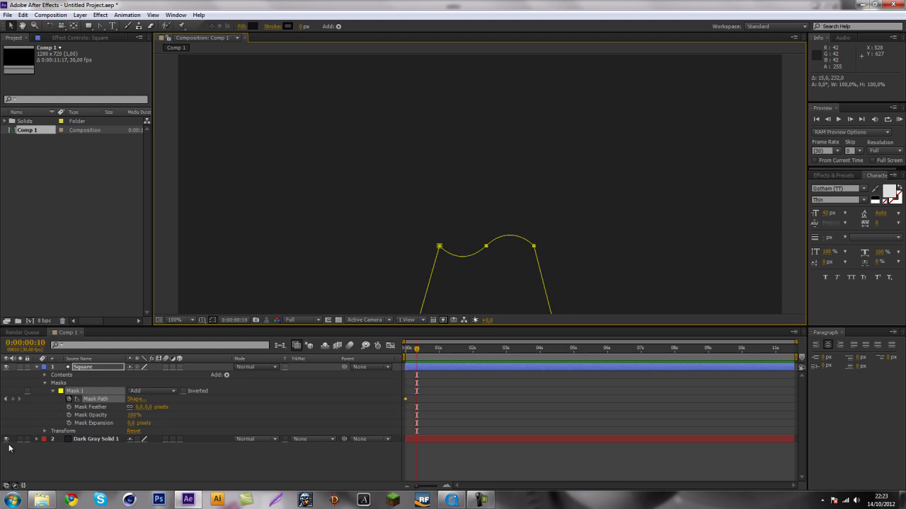
pyautogui.hotkey('shift', 'pagedown')
pyautogui.press(',')
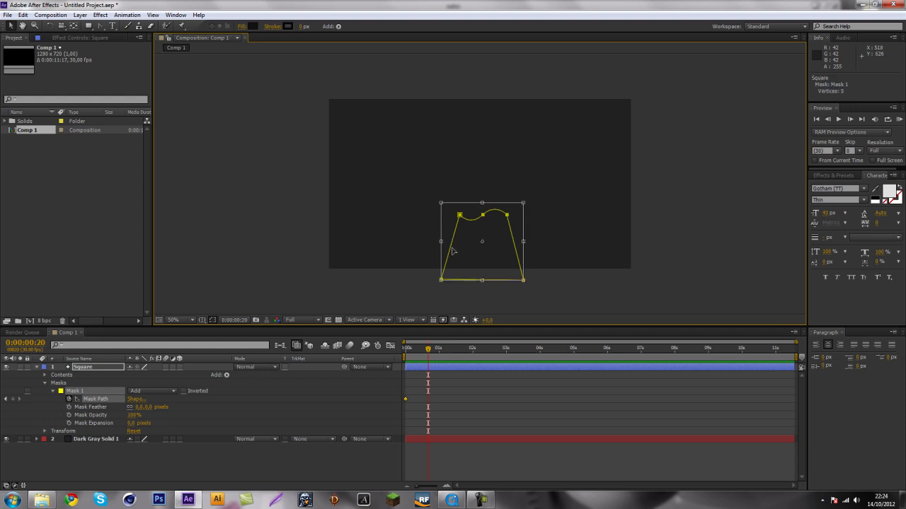
pyautogui.moveTo(473, 243); pyautogui.dragTo(467, 177)
pyautogui.press('.')
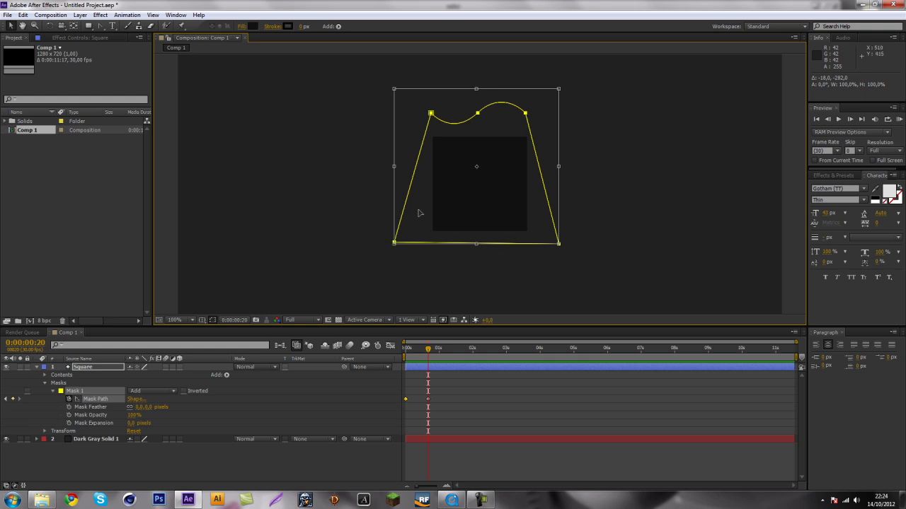
pyautogui.moveTo(452, 221); pyautogui.dragTo(455, 221)
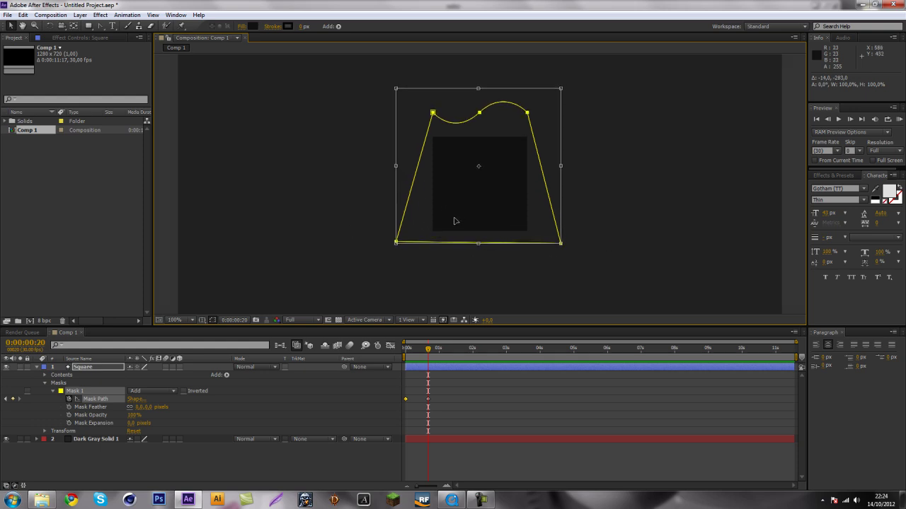
pyautogui.press('Return')
pyautogui.press('Home')
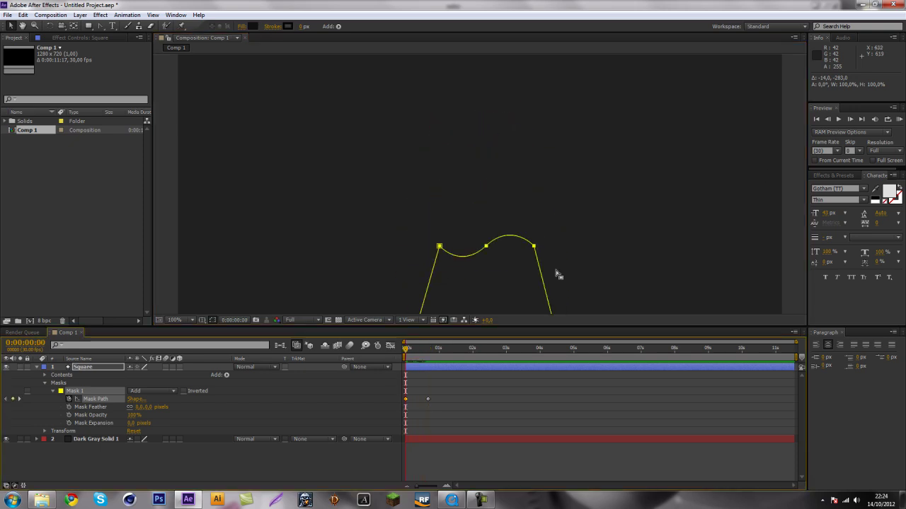
pyautogui.scroll(-2, 521, 177)
# - Preview the mask-rise animation and stop playback
pyautogui.click(896, 126)
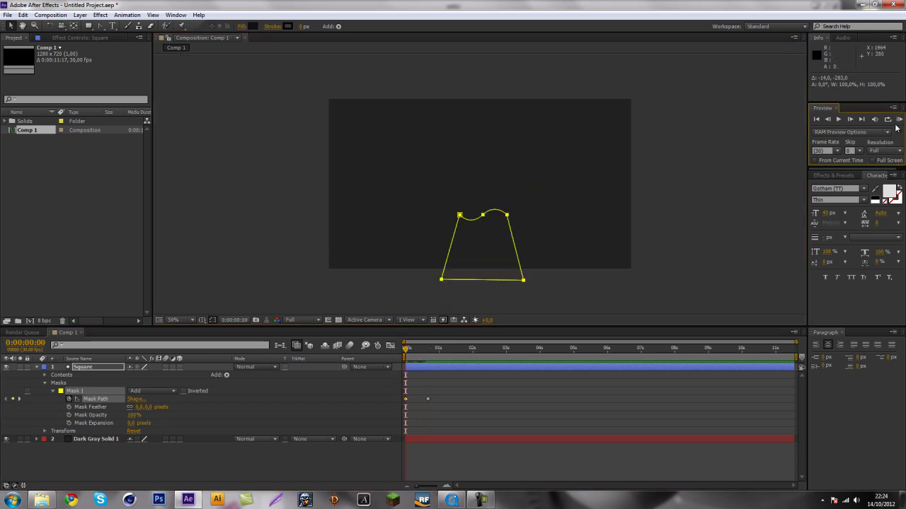
pyautogui.click(899, 121)
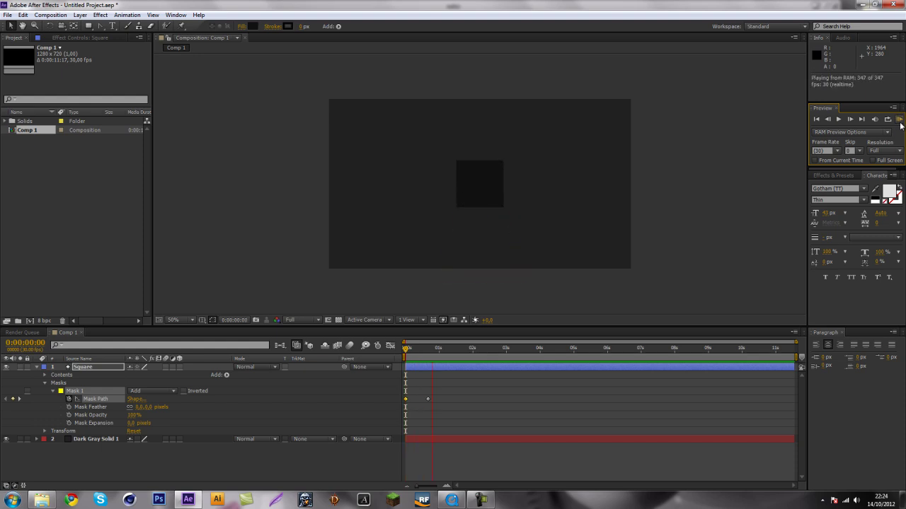
pyautogui.click(433, 409)
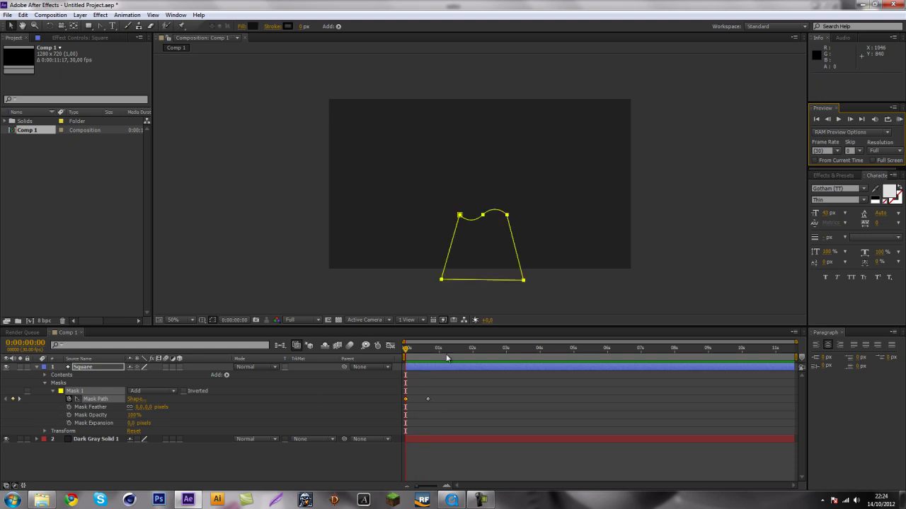
# - Apply Easy Ease to both Mask Path keyframes and preview the smoothed animation
pyautogui.click(408, 349)
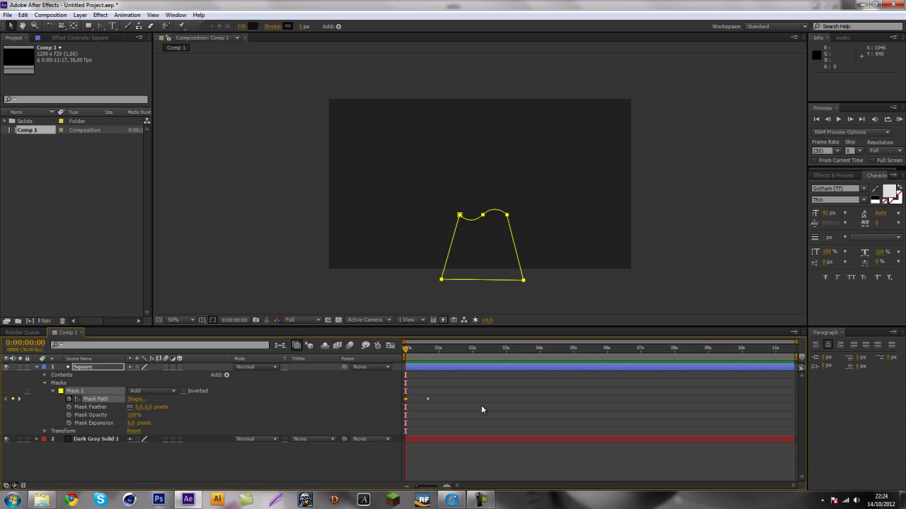
pyautogui.moveTo(567, 396); pyautogui.dragTo(375, 402)
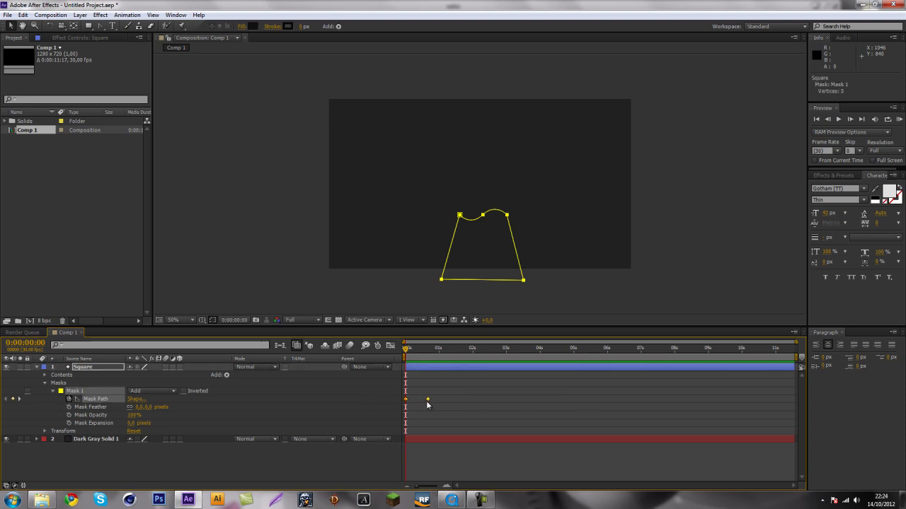
pyautogui.rightClick(427, 400)
pyautogui.moveTo(488, 394)
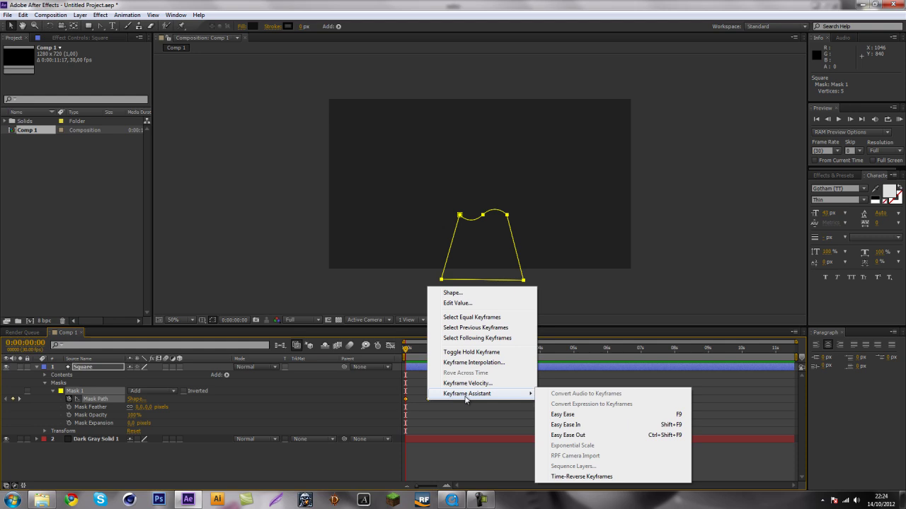
pyautogui.click(580, 416)
pyautogui.click(899, 119)
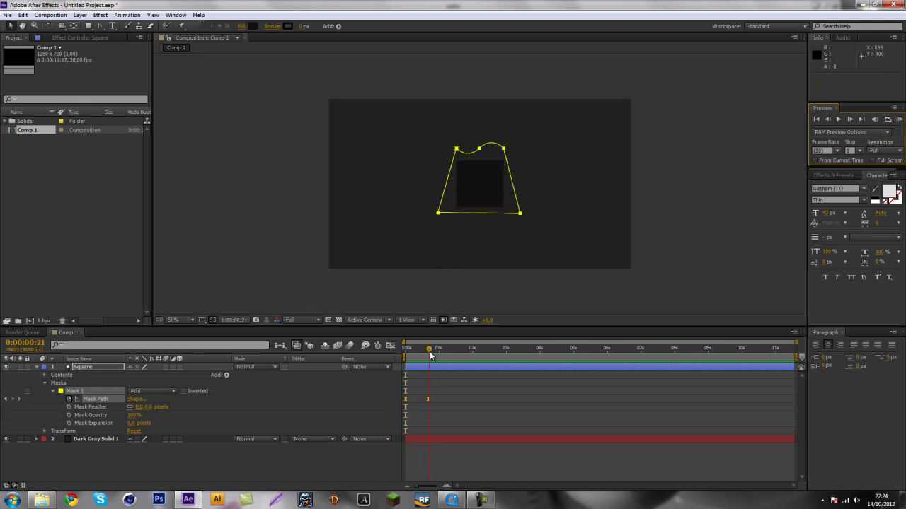
# - Duplicate the Square layer and start the copy 4 frames later
pyautogui.click(140, 391)
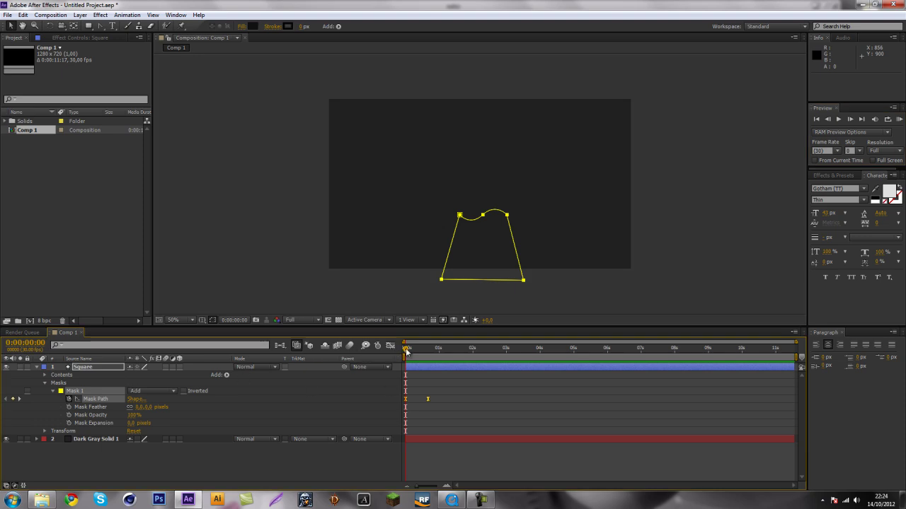
pyautogui.press('space')
pyautogui.click(83, 368)
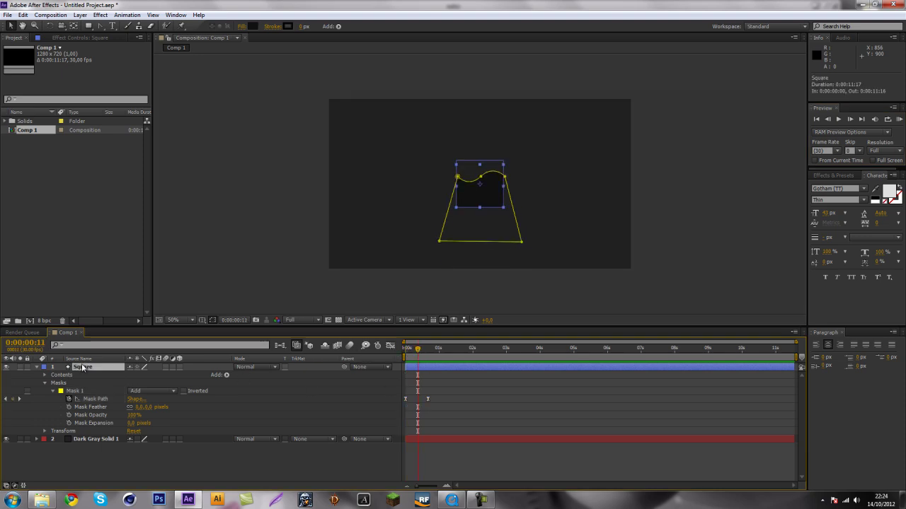
pyautogui.hotkey('ctrl', 'd')
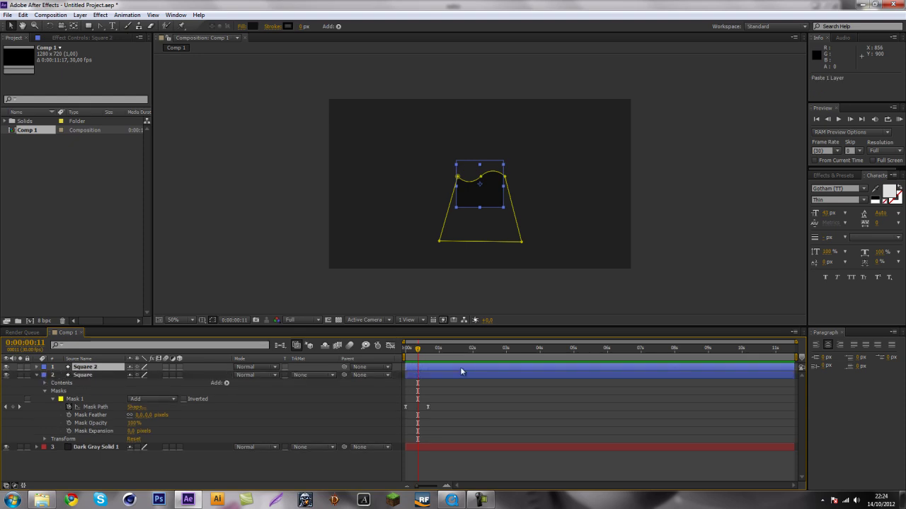
pyautogui.moveTo(410, 368); pyautogui.dragTo(415, 368)
# - At frame 10, set the square's fill colour to dark grey and scrub the animation start
pyautogui.click(416, 354)
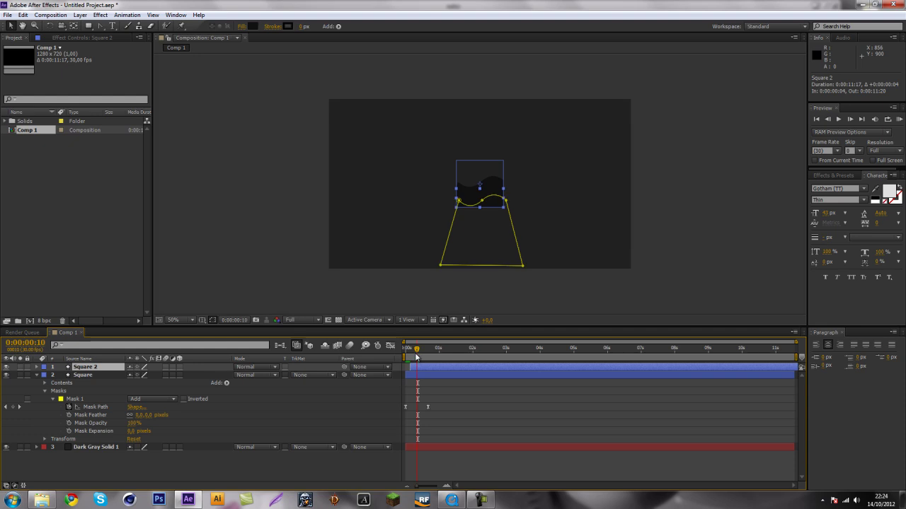
pyautogui.click(253, 26)
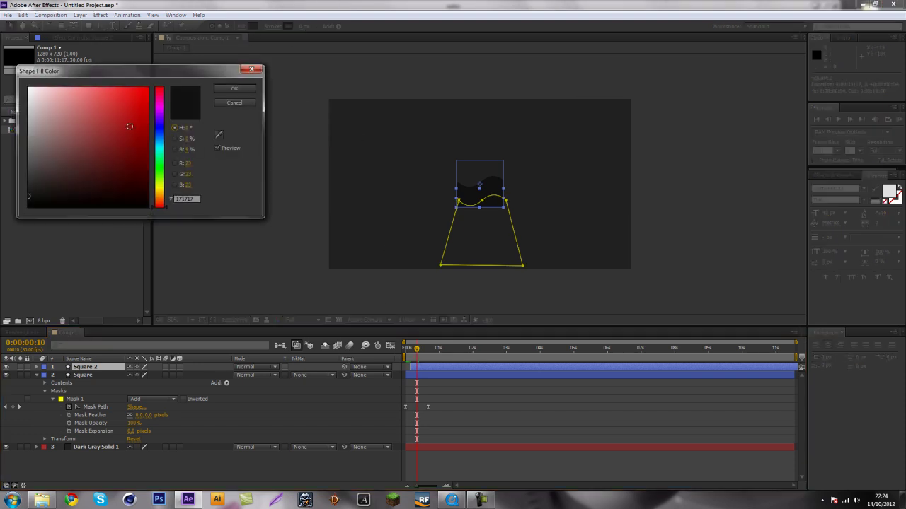
pyautogui.click(28, 171)
pyautogui.press('Return')
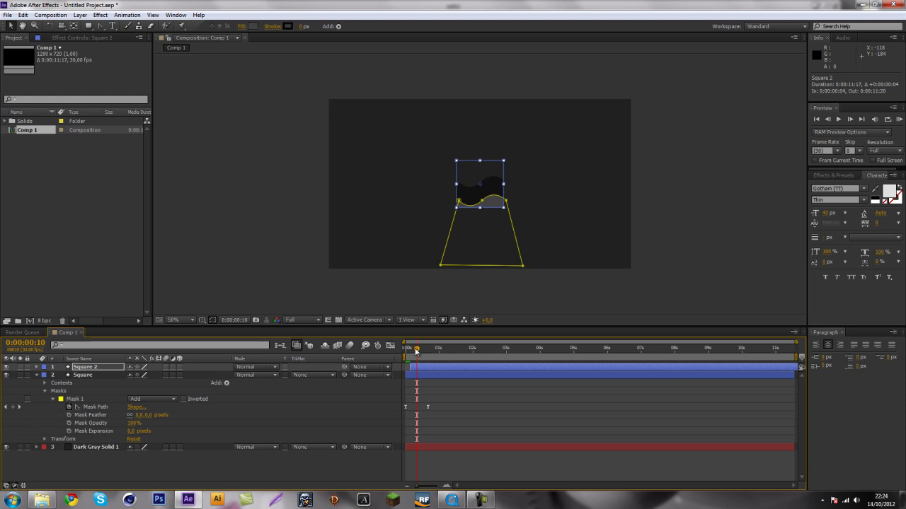
pyautogui.moveTo(416, 349); pyautogui.dragTo(443, 351)
pyautogui.press('Delete')
pyautogui.click(79, 369)
pyautogui.press('Delete')
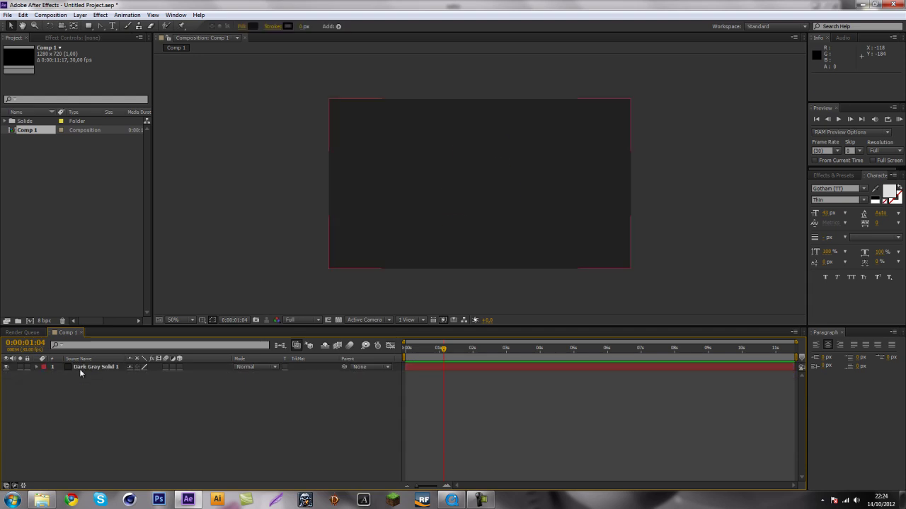
pyautogui.click(451, 500)
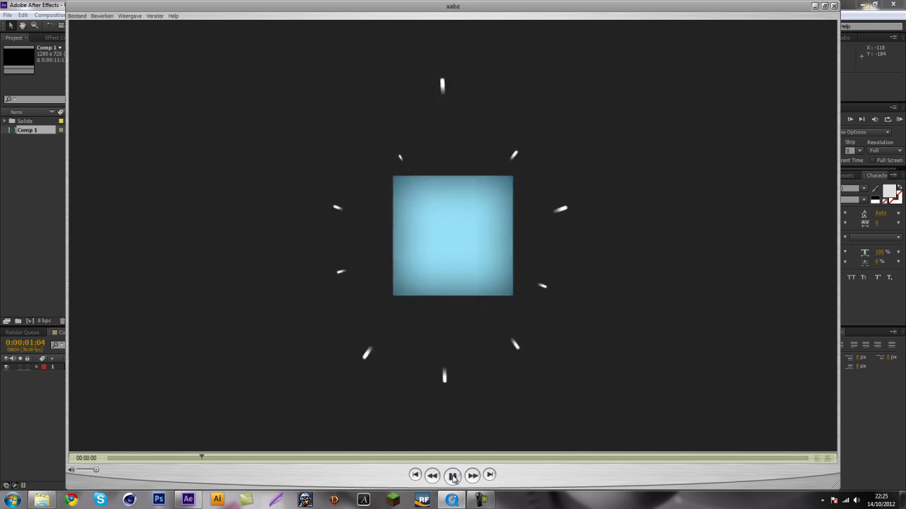
pyautogui.click(452, 477)
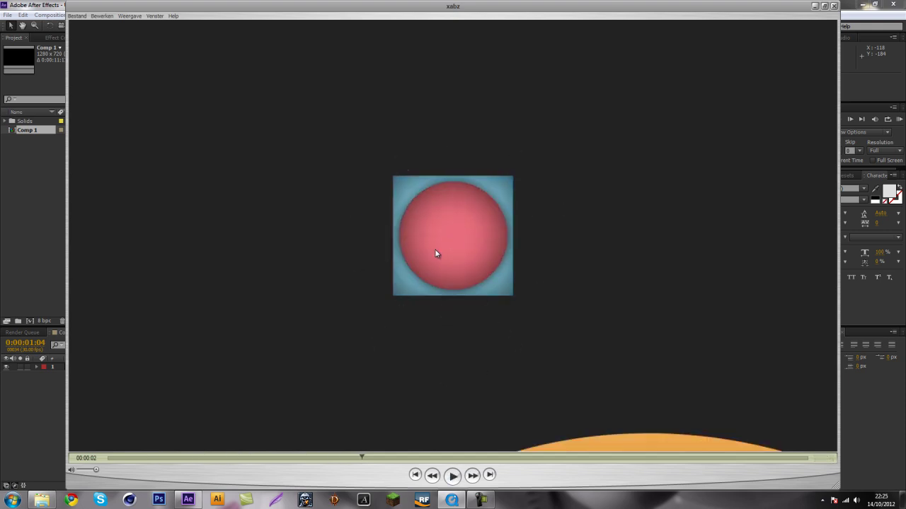
pyautogui.moveTo(360, 458); pyautogui.dragTo(294, 450)
pyautogui.hotkey('alt', 'Tab')
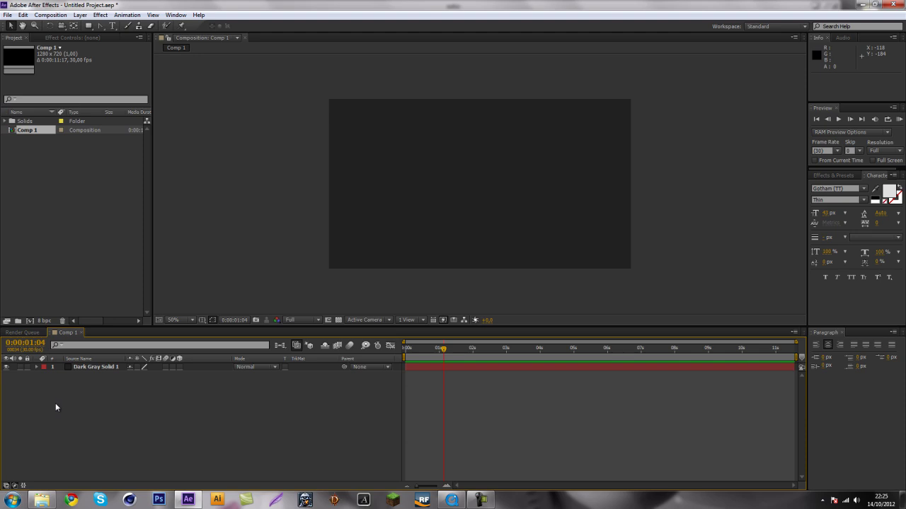
pyautogui.hotkey('ctrl', 'z')
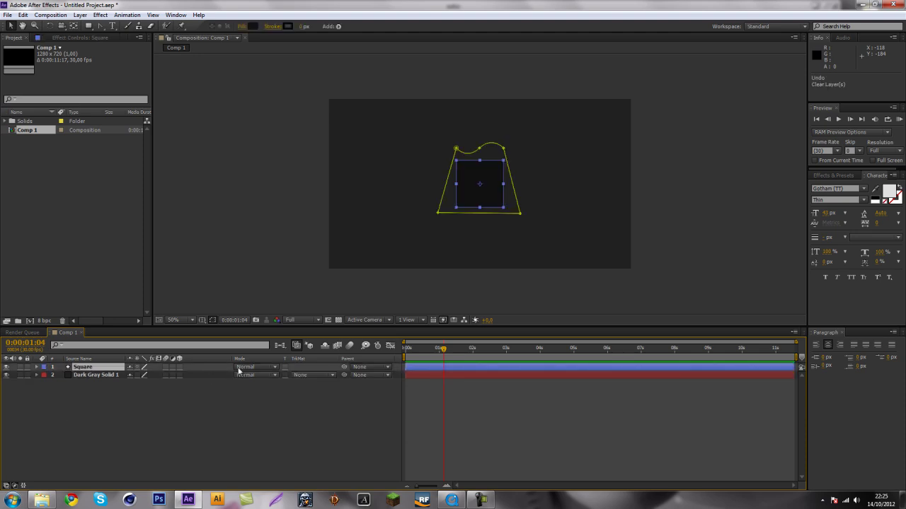
pyautogui.click(37, 368)
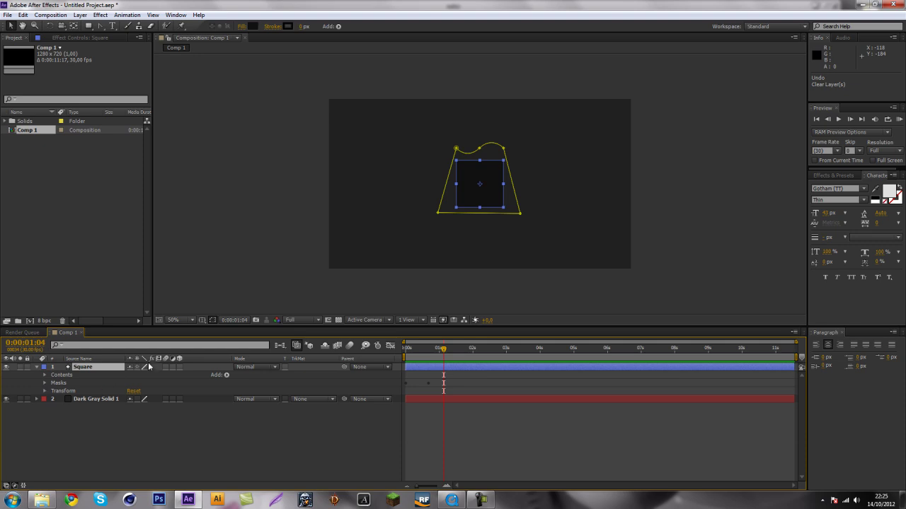
pyautogui.click(227, 375)
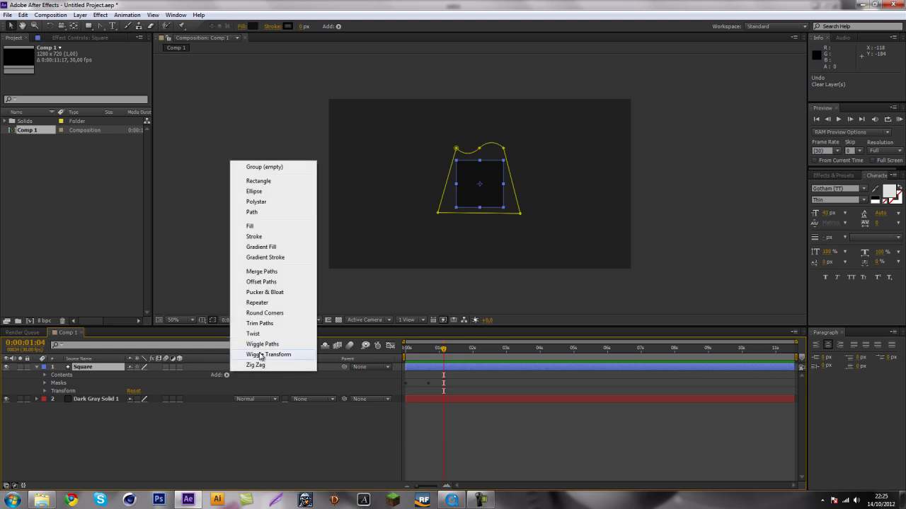
pyautogui.click(271, 314)
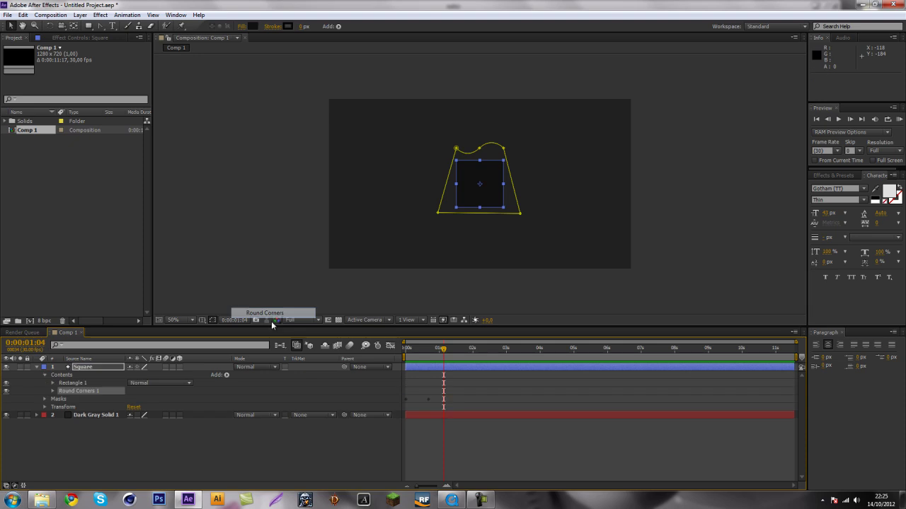
pyautogui.click(53, 391)
pyautogui.moveTo(130, 401); pyautogui.dragTo(369, 392)
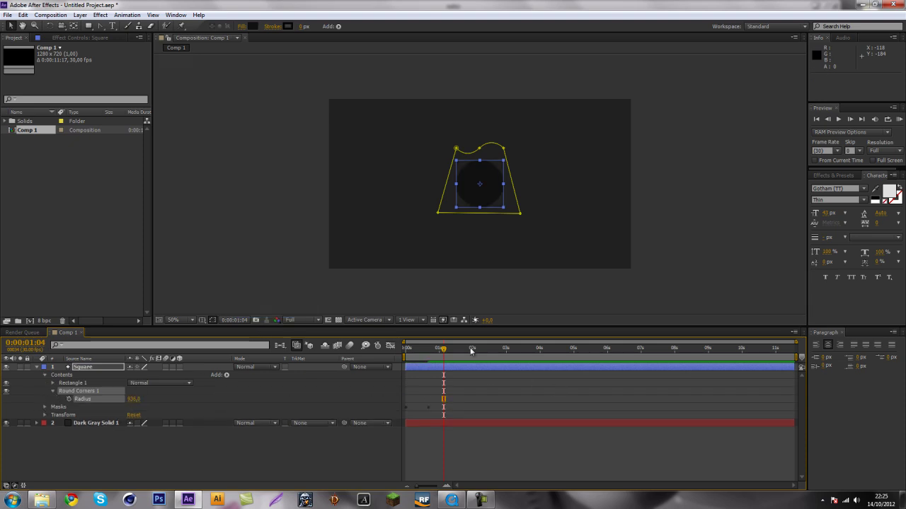
pyautogui.moveTo(443, 348); pyautogui.dragTo(421, 357)
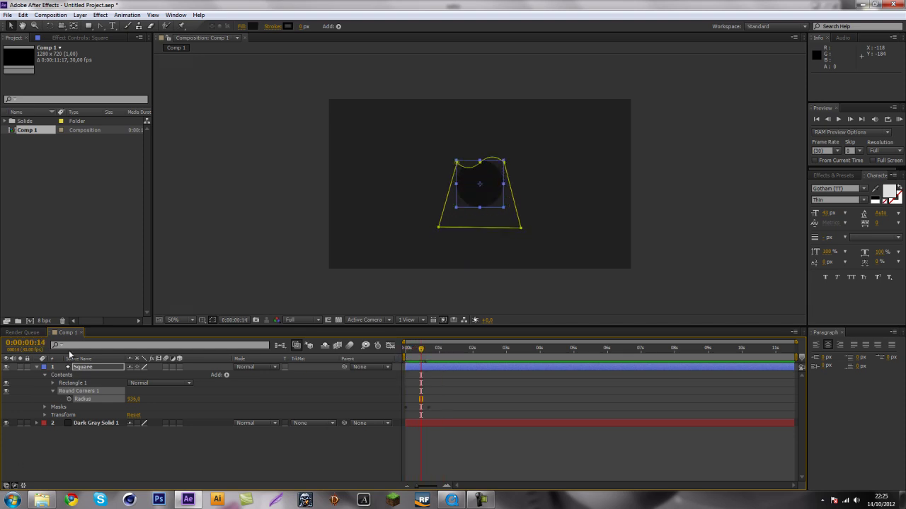
pyautogui.click(74, 366)
pyautogui.press('Delete')
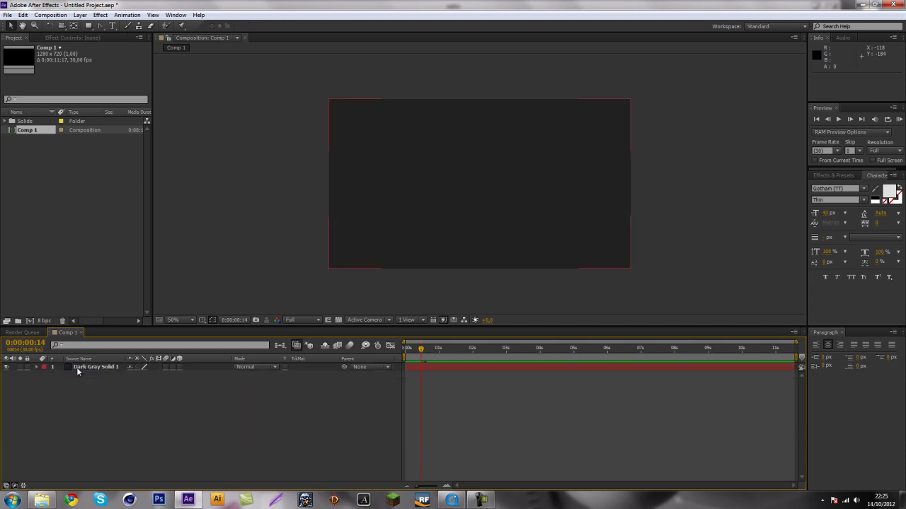
pyautogui.click(451, 500)
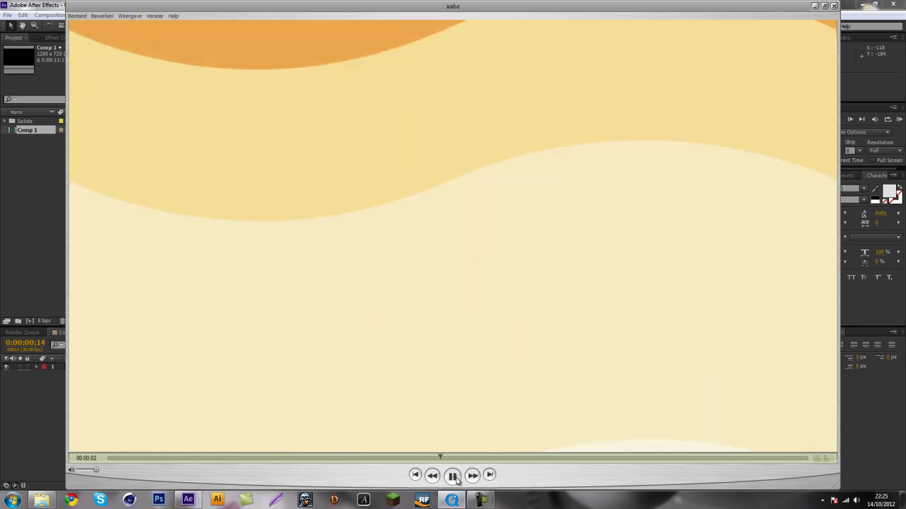
pyautogui.click(285, 419)
# - Create a full-frame pale yellow solid layer, Pale Yellow Solid 1, above Dark Gray Solid 1
pyautogui.click(2, 422)
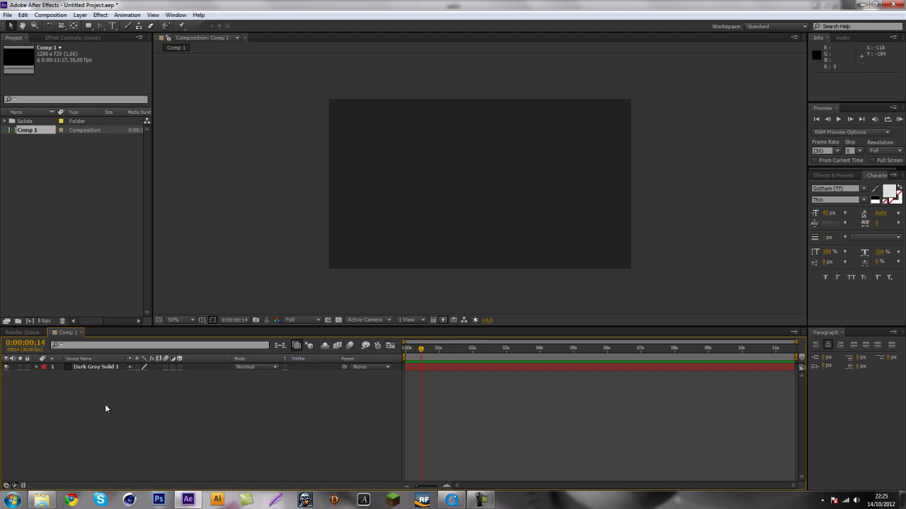
pyautogui.rightClick(106, 405)
pyautogui.click(105, 316)
pyautogui.rightClick(198, 431)
pyautogui.moveTo(269, 329)
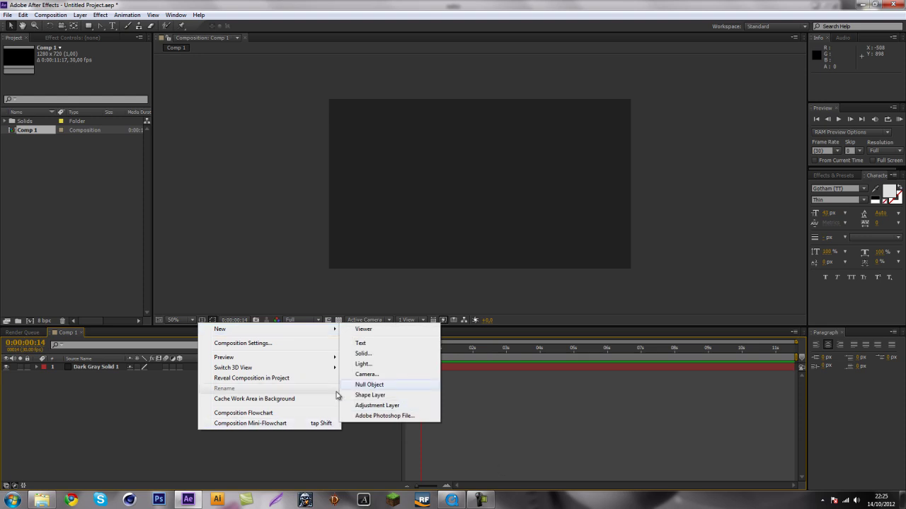
pyautogui.click(396, 354)
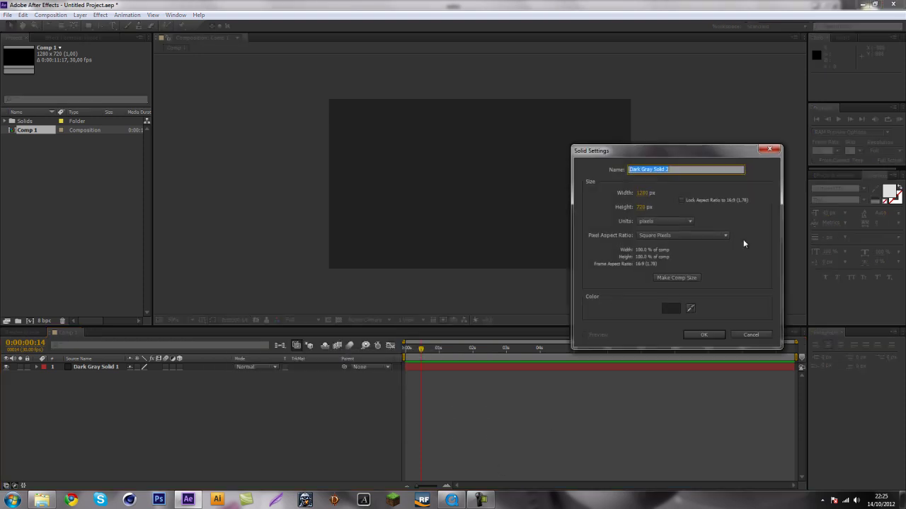
pyautogui.click(668, 309)
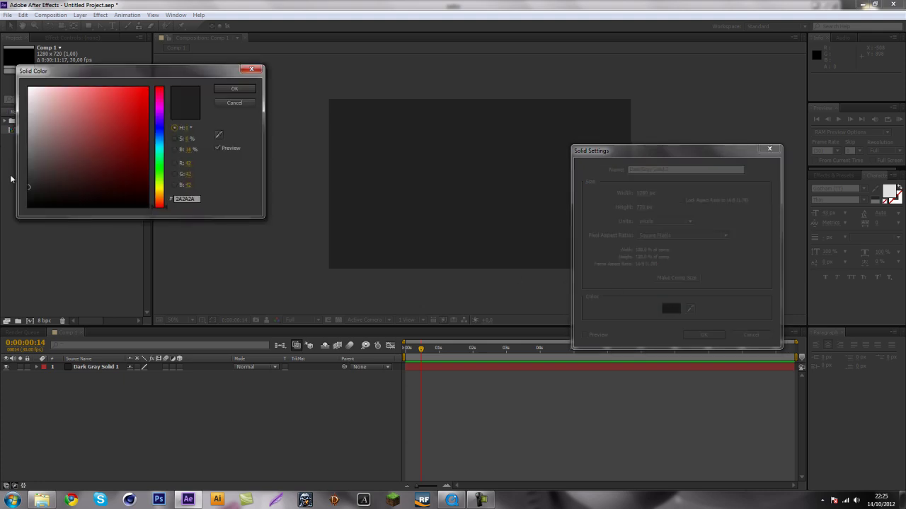
pyautogui.click(160, 190)
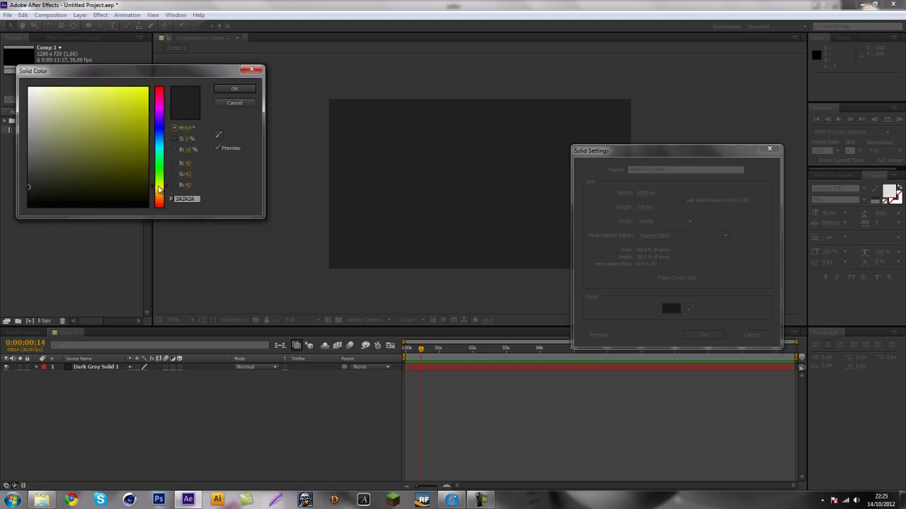
pyautogui.click(52, 90)
pyautogui.press('Return')
pyautogui.press('Return')
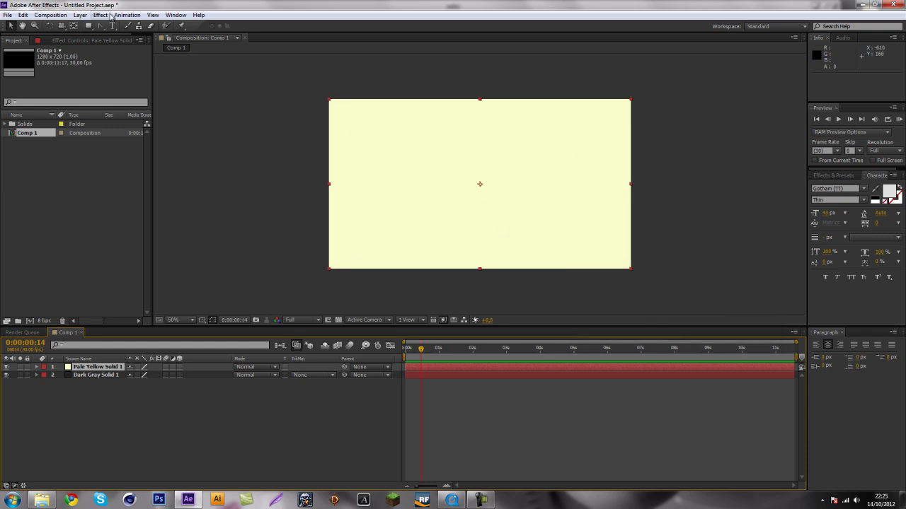
# - Add a new mask to the yellow solid with an extra vertex at its top-middle
pyautogui.click(80, 15)
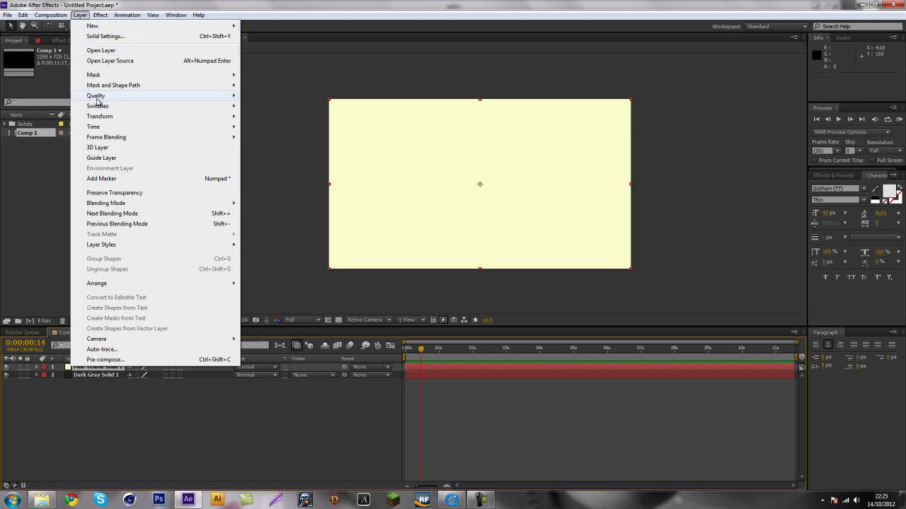
pyautogui.moveTo(99, 75)
pyautogui.click(273, 75)
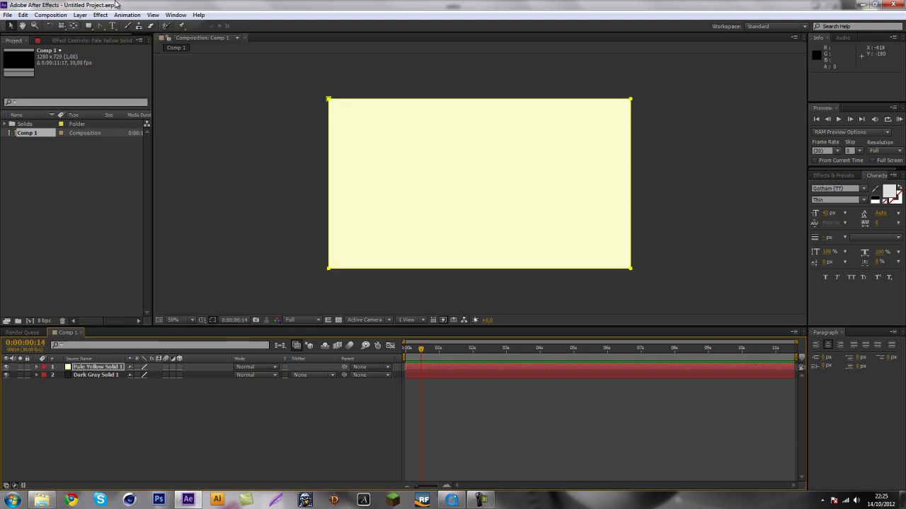
pyautogui.moveTo(100, 25); pyautogui.dragTo(111, 38)
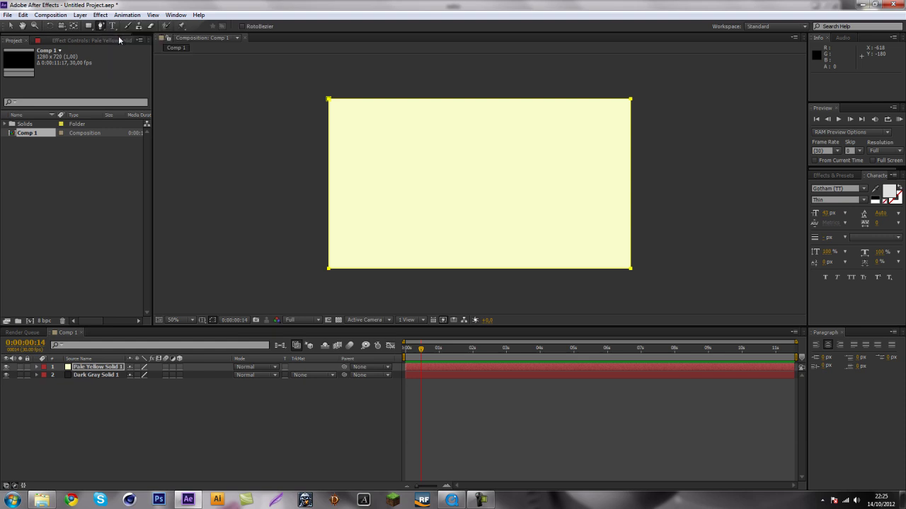
pyautogui.scroll(3, 485, 80)
pyautogui.scroll(-3, 489, 60)
pyautogui.click(475, 100)
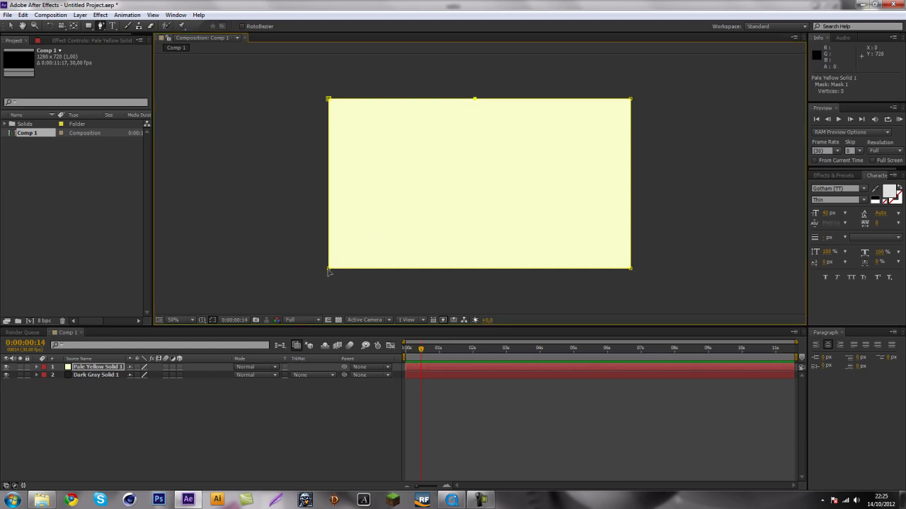
# - Splay the mask's bottom corners outward and curve its top edge into a wave
pyautogui.moveTo(329, 271); pyautogui.dragTo(282, 306)
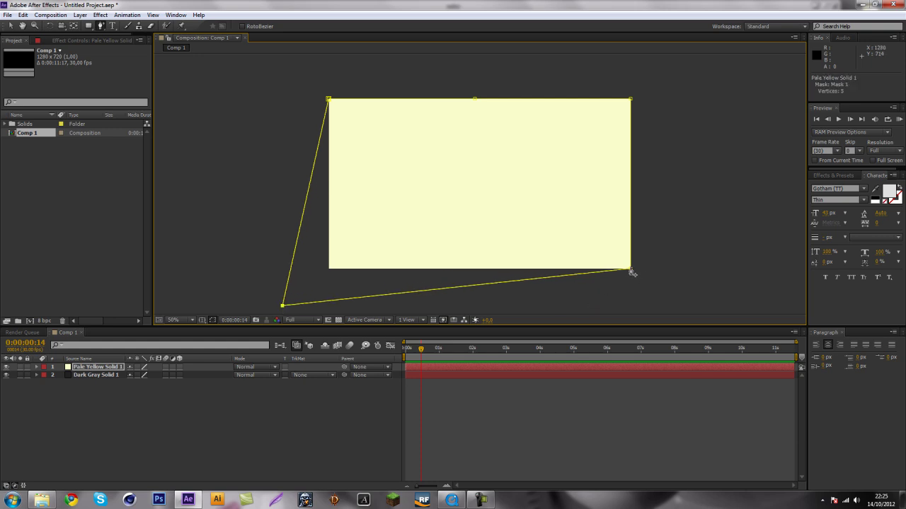
pyautogui.moveTo(631, 270); pyautogui.dragTo(662, 308)
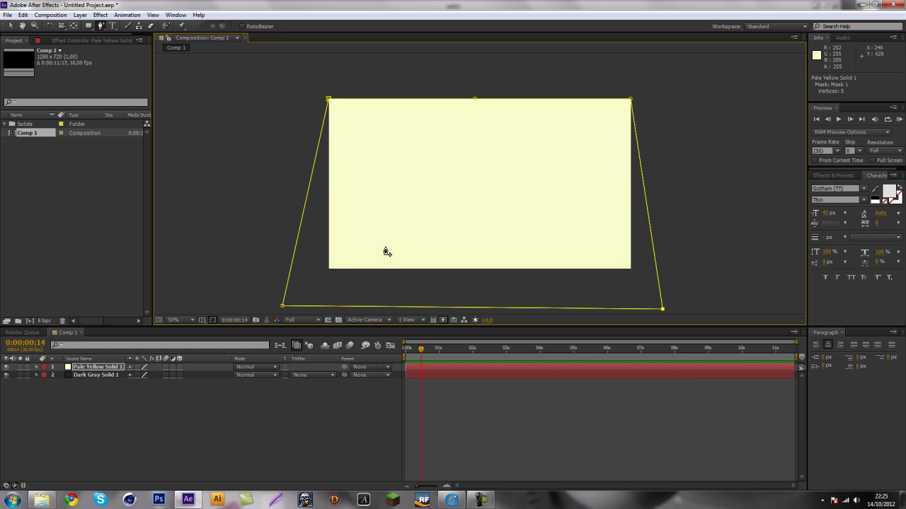
pyautogui.press(',')
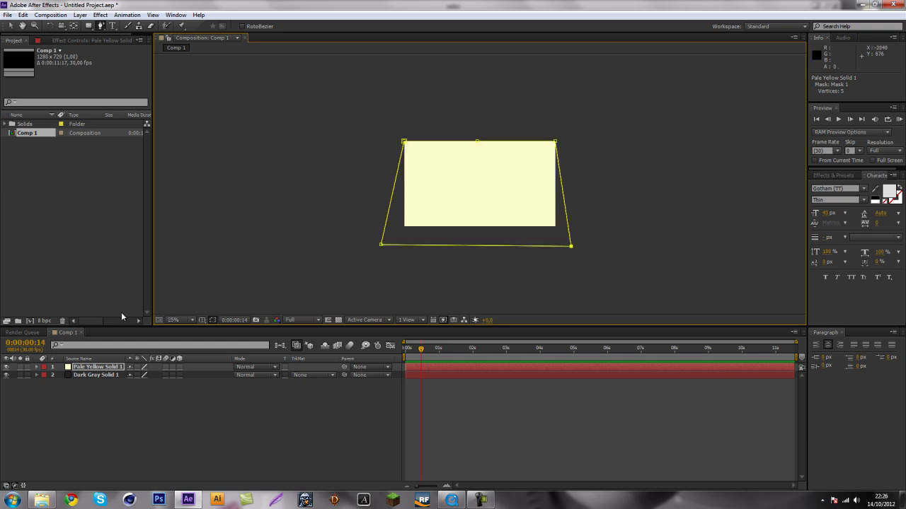
pyautogui.moveTo(101, 26); pyautogui.dragTo(131, 67)
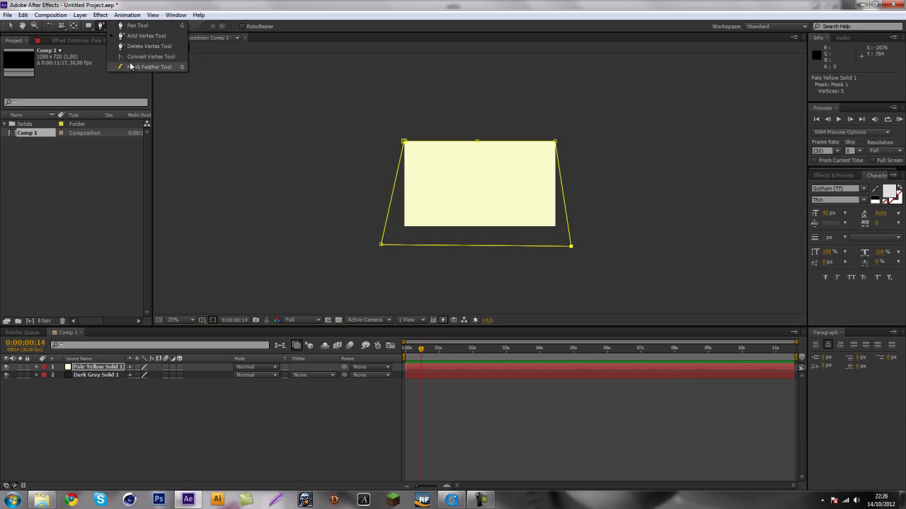
pyautogui.press('.')
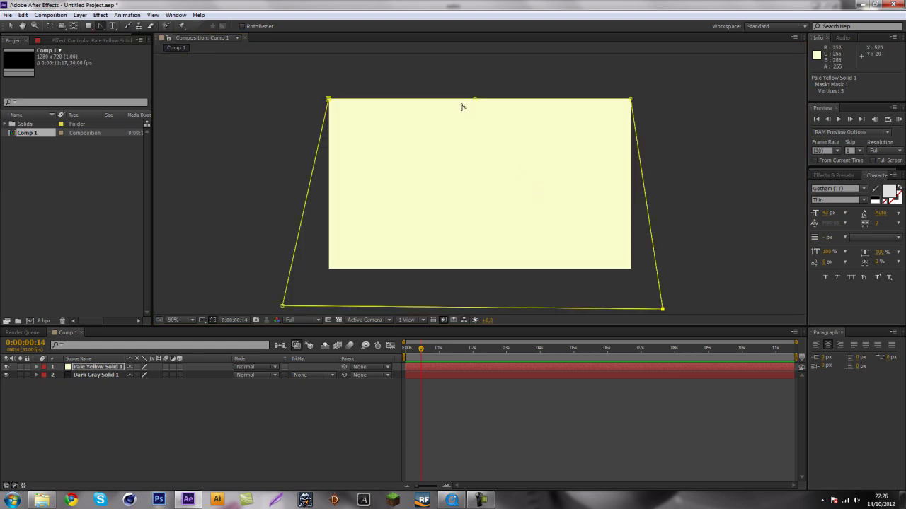
pyautogui.moveTo(476, 100); pyautogui.dragTo(414, 146)
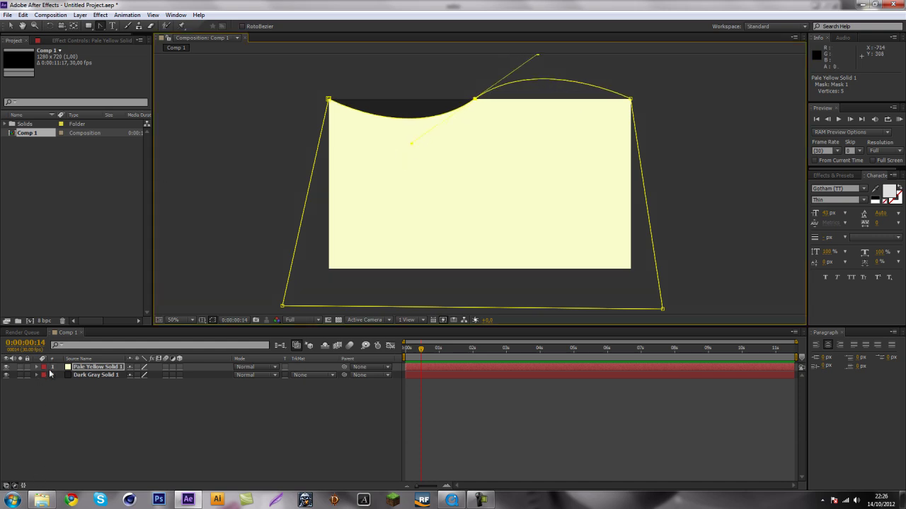
# - Set a Mask 1 Mask Path keyframe on the yellow solid at 0:00
pyautogui.click(37, 367)
pyautogui.moveTo(425, 354); pyautogui.dragTo(280, 354)
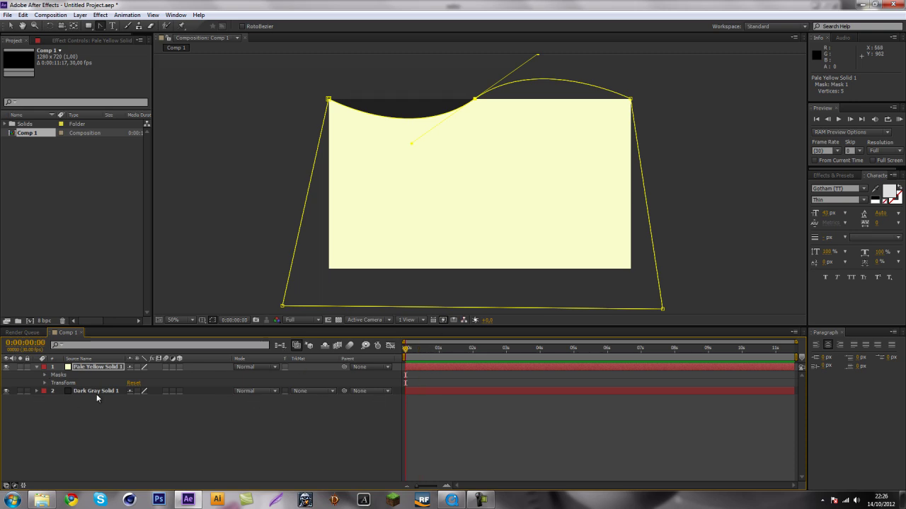
pyautogui.click(44, 383)
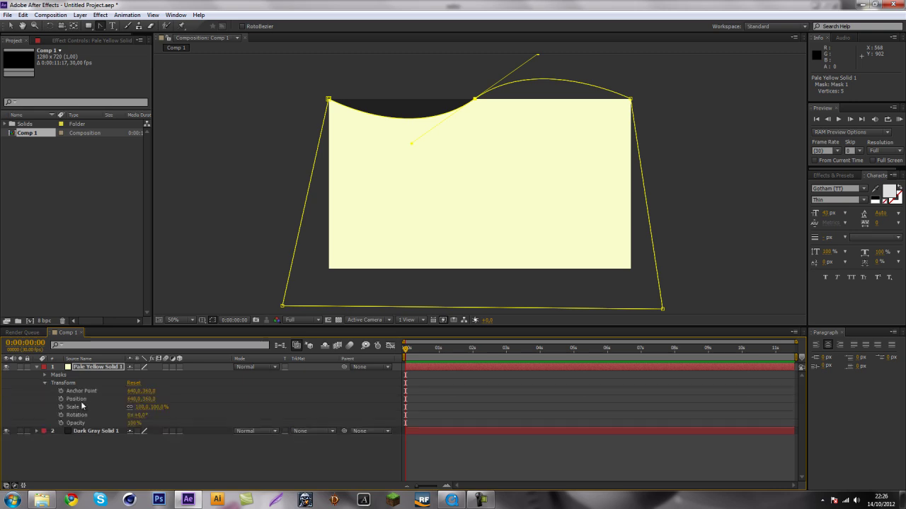
pyautogui.click(45, 383)
pyautogui.click(42, 424)
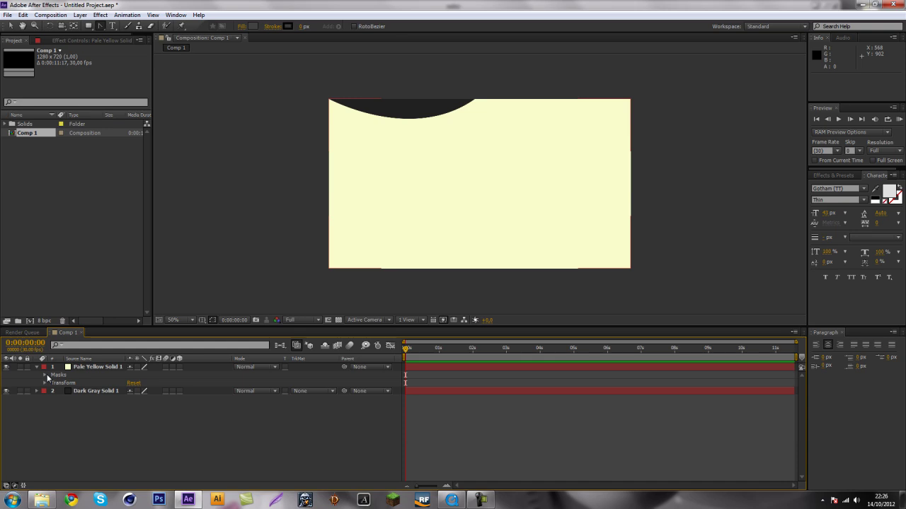
pyautogui.click(45, 375)
pyautogui.click(52, 383)
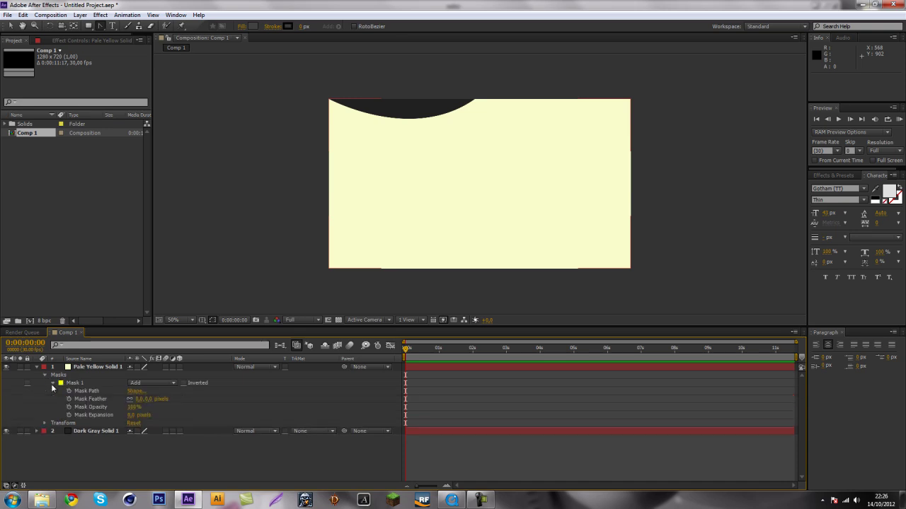
pyautogui.click(69, 390)
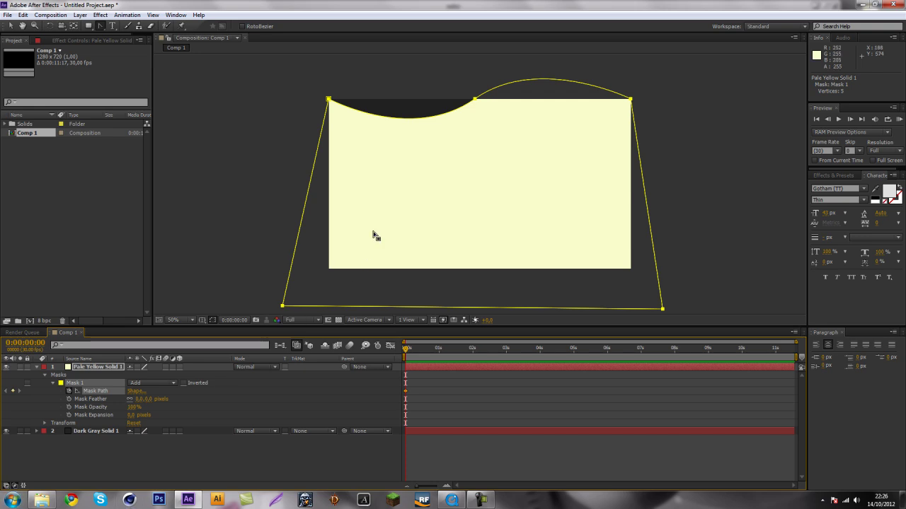
# - Undo a stray mask vertex and put a free-transform box around the whole mask
pyautogui.click(305, 203)
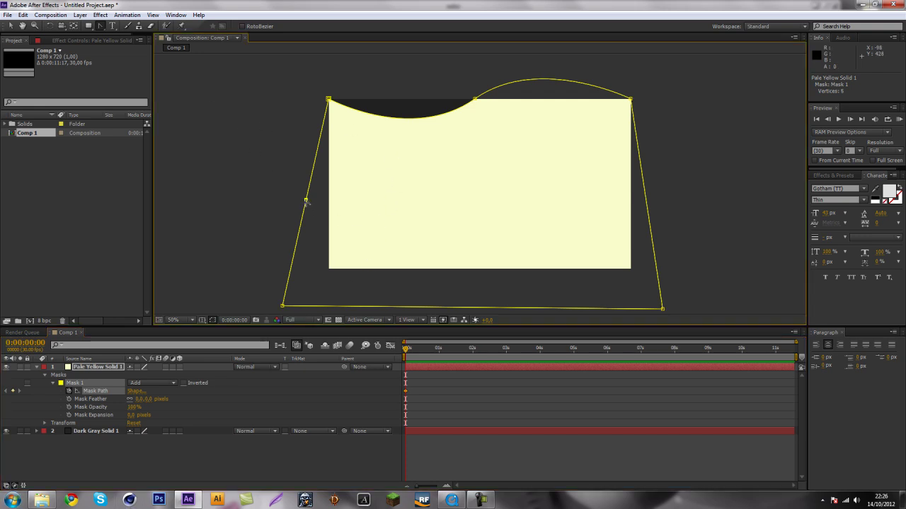
pyautogui.hotkey('ctrl', 'z')
pyautogui.click(100, 26)
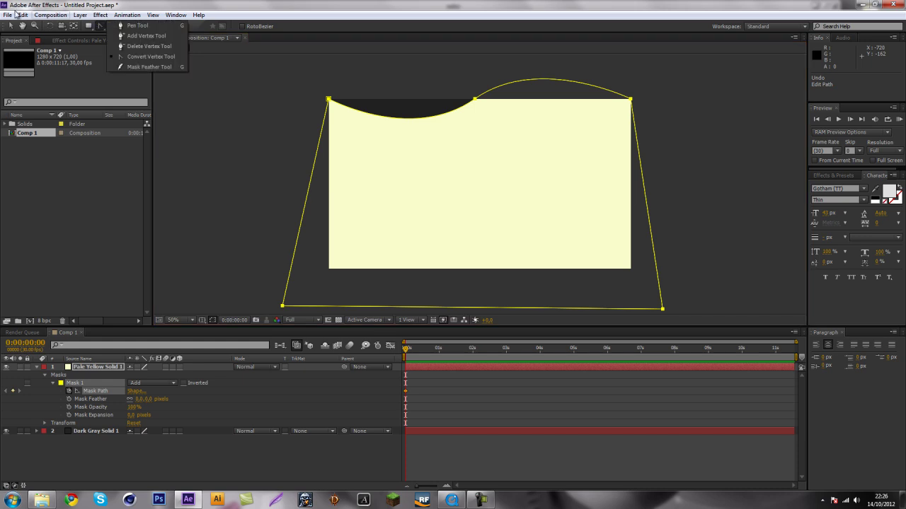
pyautogui.click(9, 27)
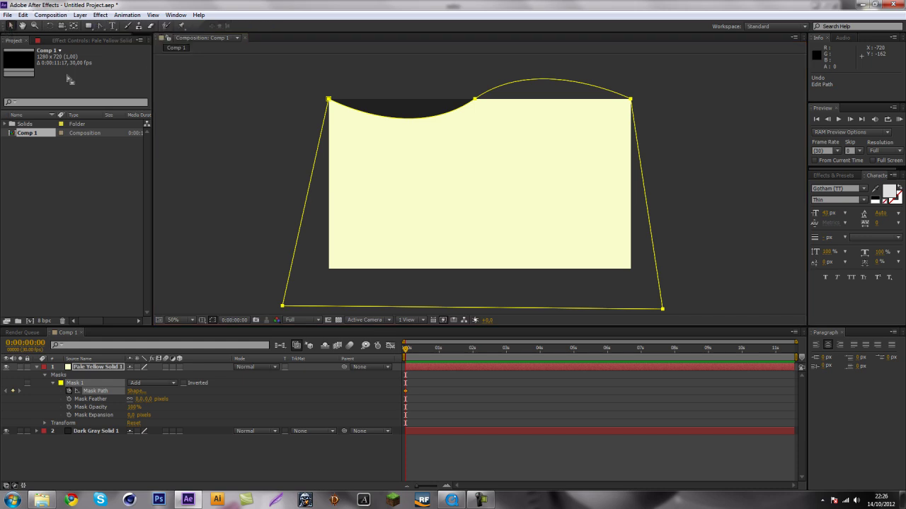
pyautogui.doubleClick(310, 186)
# - Animate the mask from below the frame at 0s to covering the frame at 1s
pyautogui.moveTo(428, 141); pyautogui.dragTo(427, 338)
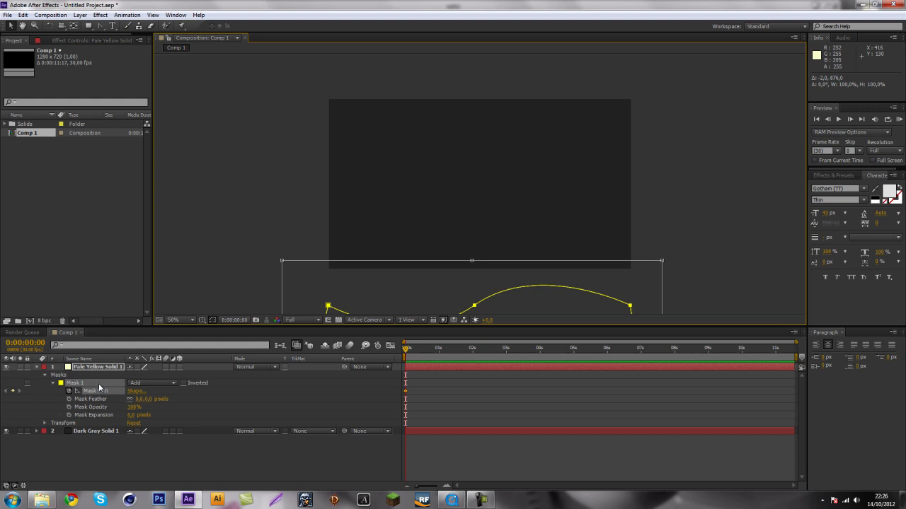
pyautogui.hotkey('shift', 'pagedown')
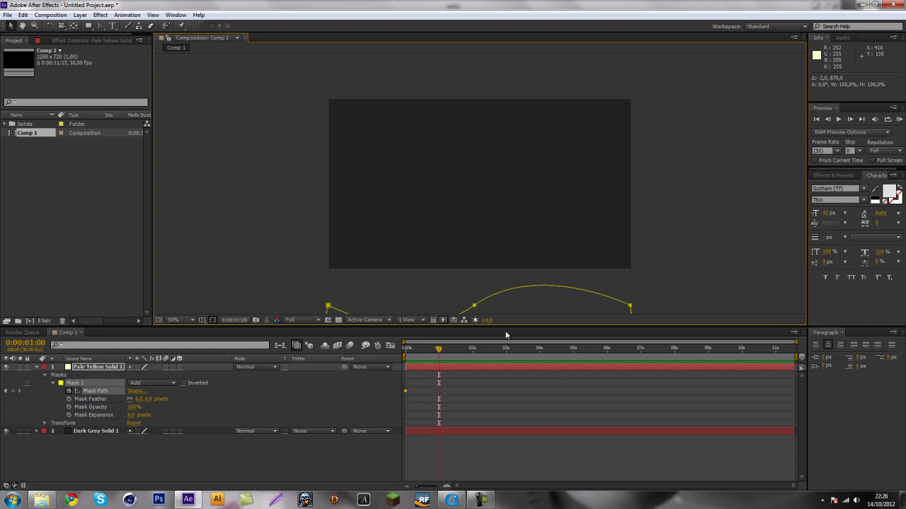
pyautogui.moveTo(508, 299)
pyautogui.mouseDown()
pyautogui.moveTo(510, 166)
pyautogui.moveTo(510, 289)
pyautogui.mouseUp()
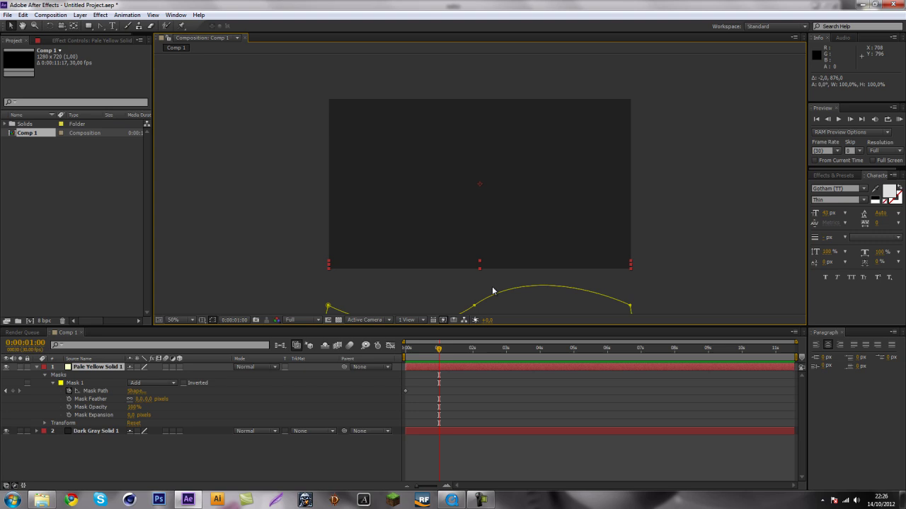
pyautogui.doubleClick(493, 290)
pyautogui.moveTo(512, 297); pyautogui.dragTo(510, 66)
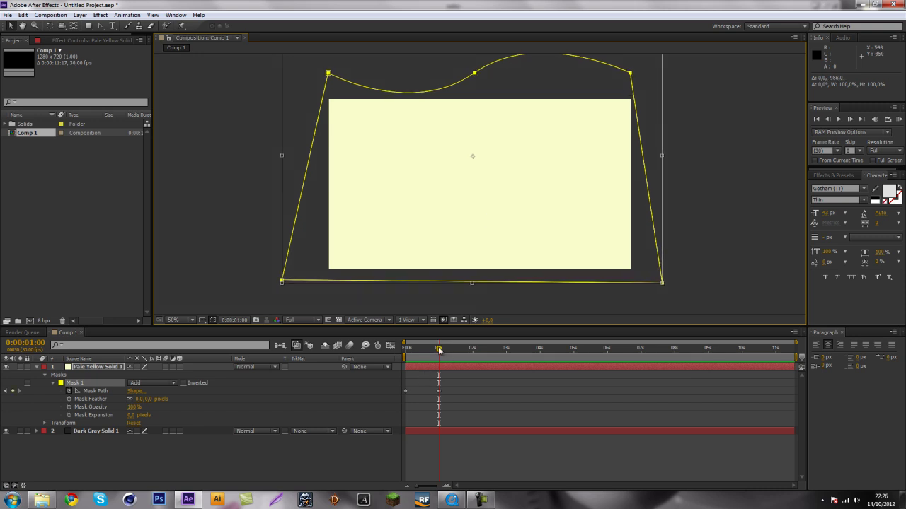
pyautogui.moveTo(439, 349); pyautogui.dragTo(463, 350)
# - Apply Easy Ease to both Mask Path keyframes and preview the sweep
pyautogui.moveTo(477, 384); pyautogui.dragTo(408, 391)
pyautogui.rightClick(437, 391)
pyautogui.moveTo(468, 380)
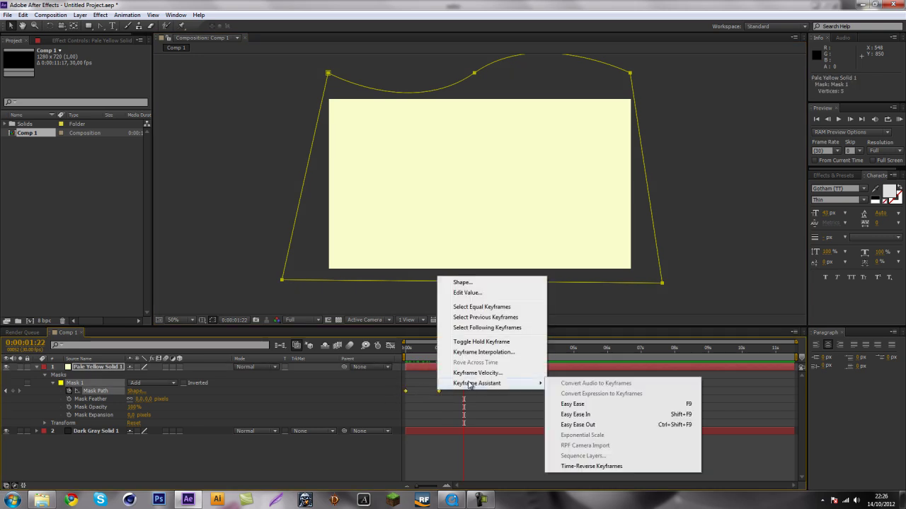
pyautogui.click(568, 404)
pyautogui.moveTo(461, 350); pyautogui.dragTo(445, 383)
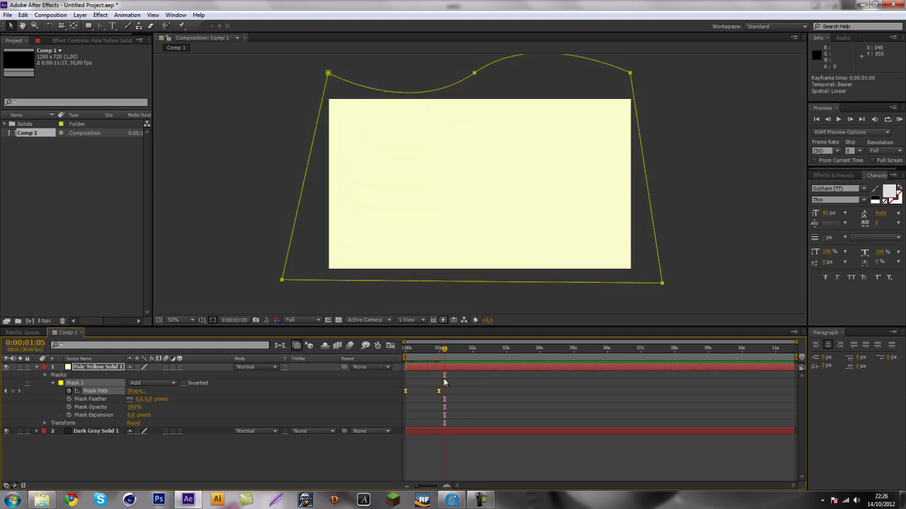
# - Delete the Pale Yellow Solid 1 layer, leaving only Dark Gray Solid 1
pyautogui.click(73, 369)
pyautogui.press('Delete')
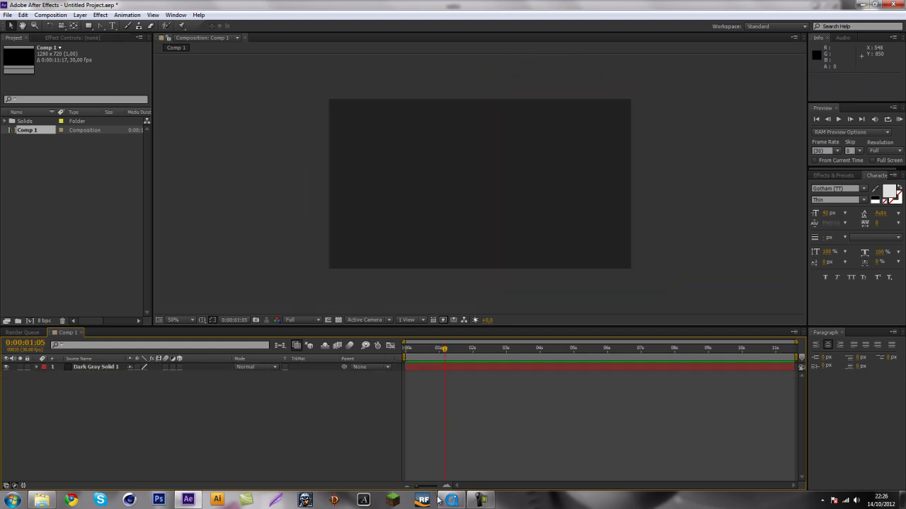
pyautogui.click(452, 500)
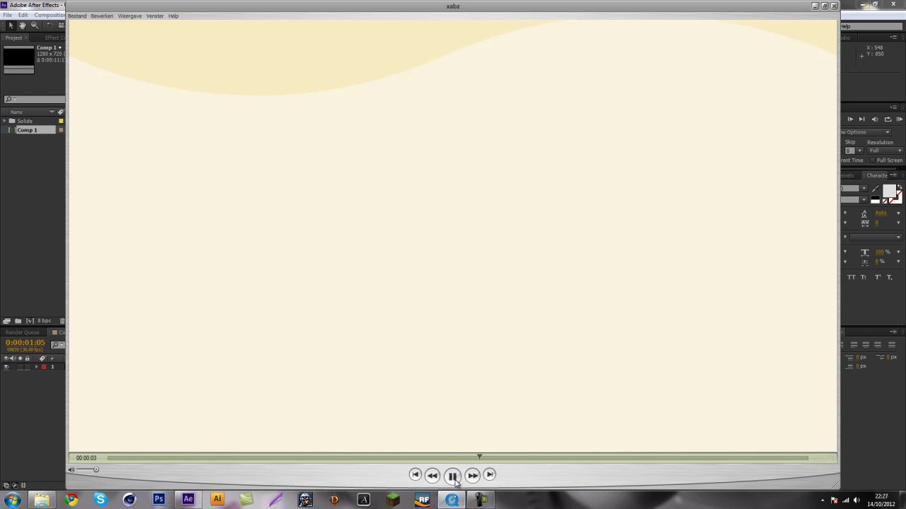
pyautogui.click(453, 477)
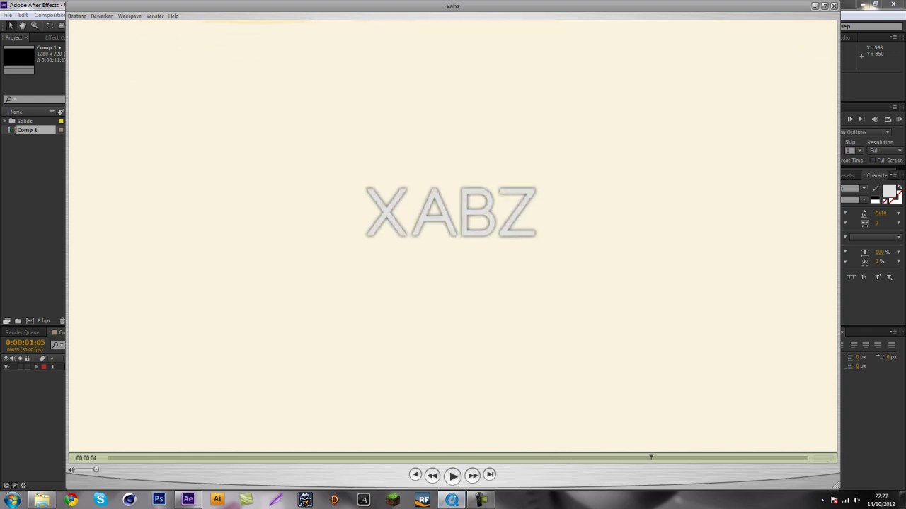
pyautogui.click(44, 449)
# - Create a new text layer reading ZERODESIGNS
pyautogui.rightClick(85, 416)
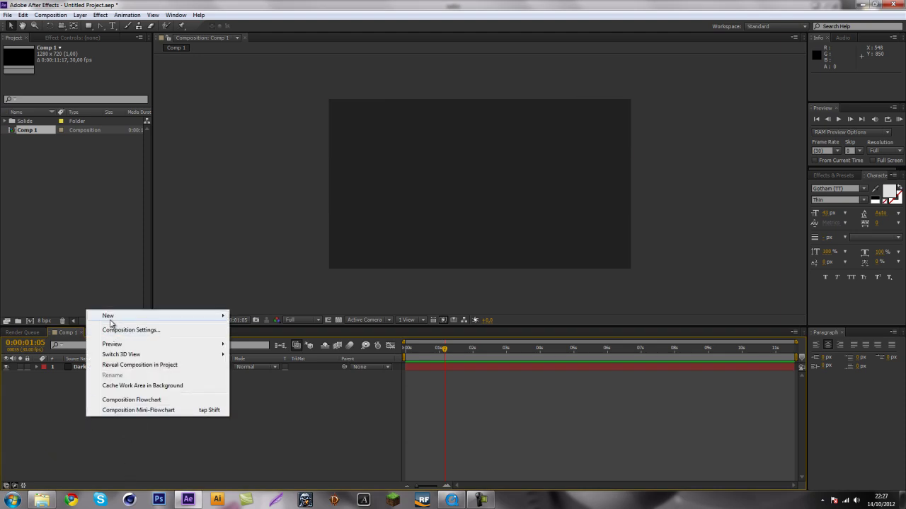
pyautogui.moveTo(110, 322)
pyautogui.rightClick(49, 426)
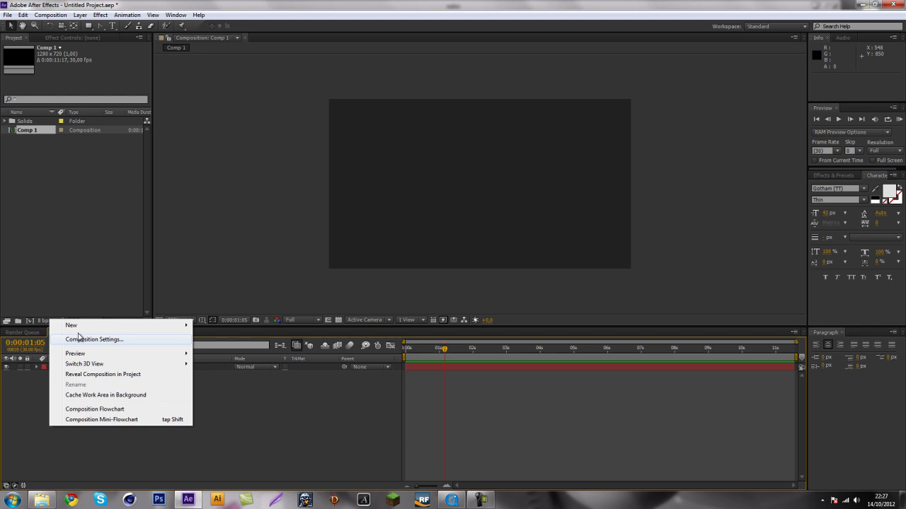
pyautogui.moveTo(72, 325)
pyautogui.click(212, 340)
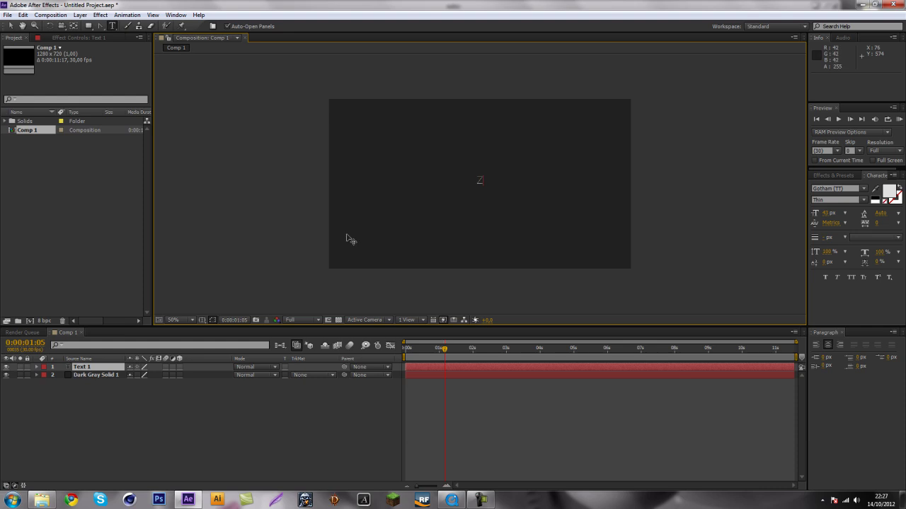
pyautogui.write('ZERODESIGNS')
# - Set the ZERODESIGNS text to Gotham Bold in the Character panel
pyautogui.hotkey('ctrl', 'a')
pyautogui.click(862, 201)
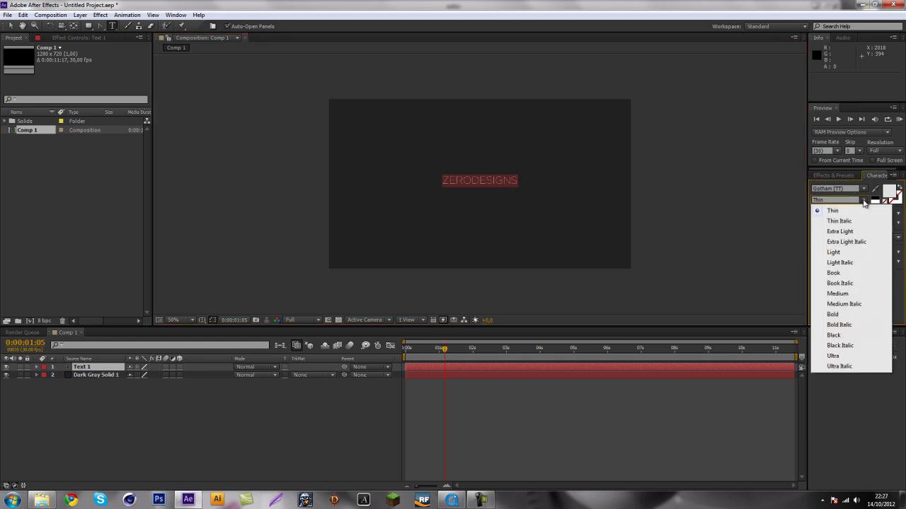
pyautogui.click(838, 312)
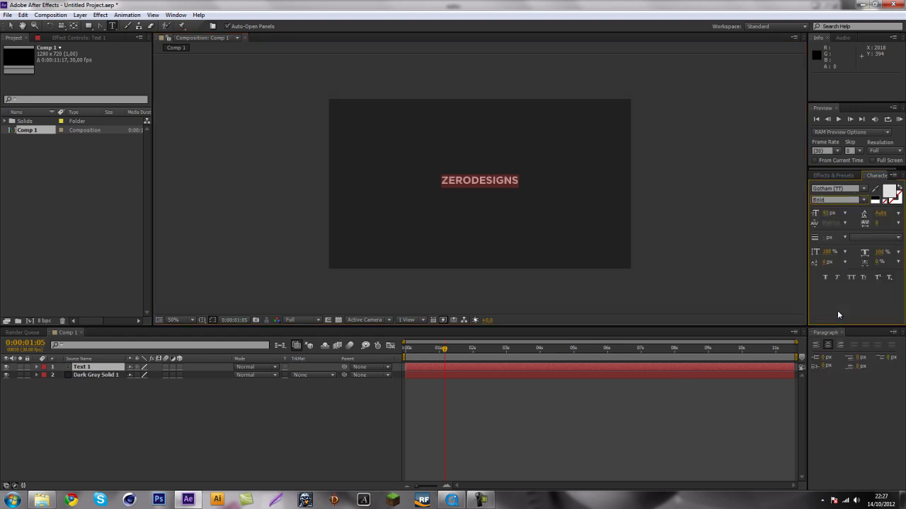
pyautogui.click(867, 394)
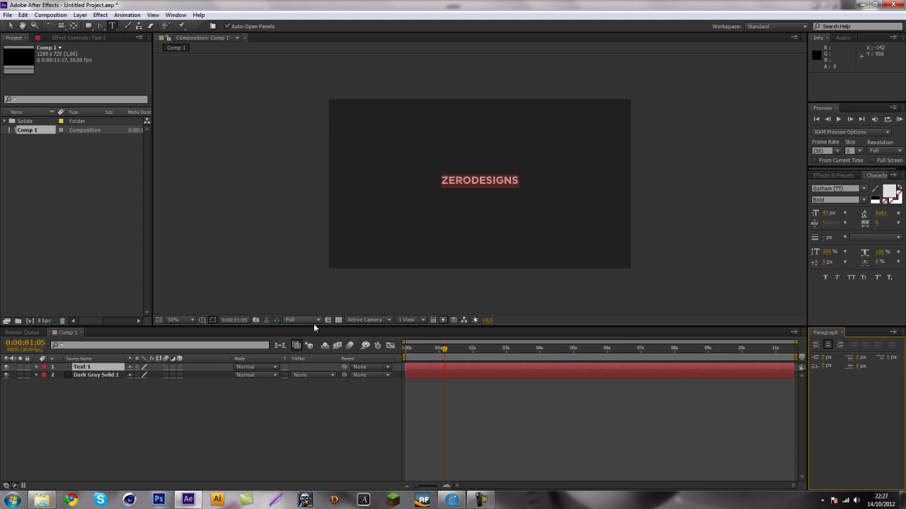
pyautogui.rightClick(45, 489)
pyautogui.click(39, 499)
pyautogui.press('.')
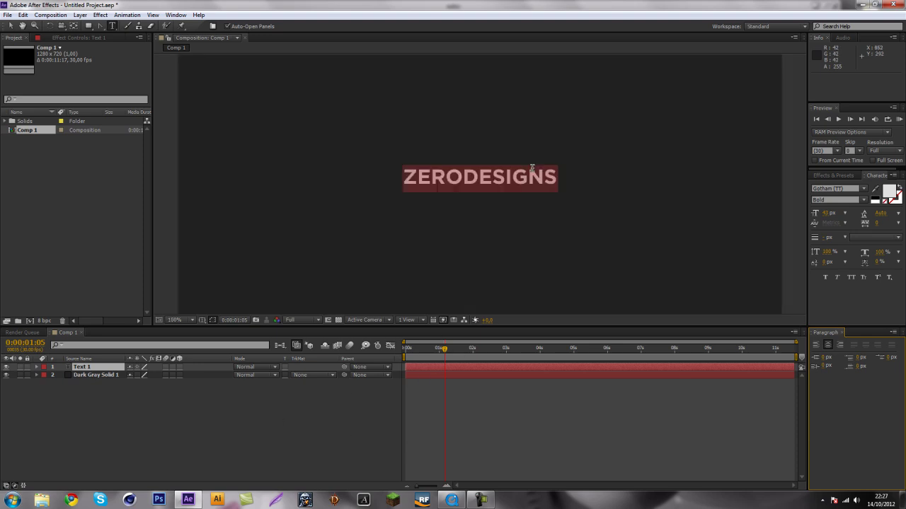
pyautogui.press(',')
pyautogui.scroll(1, 440, 218)
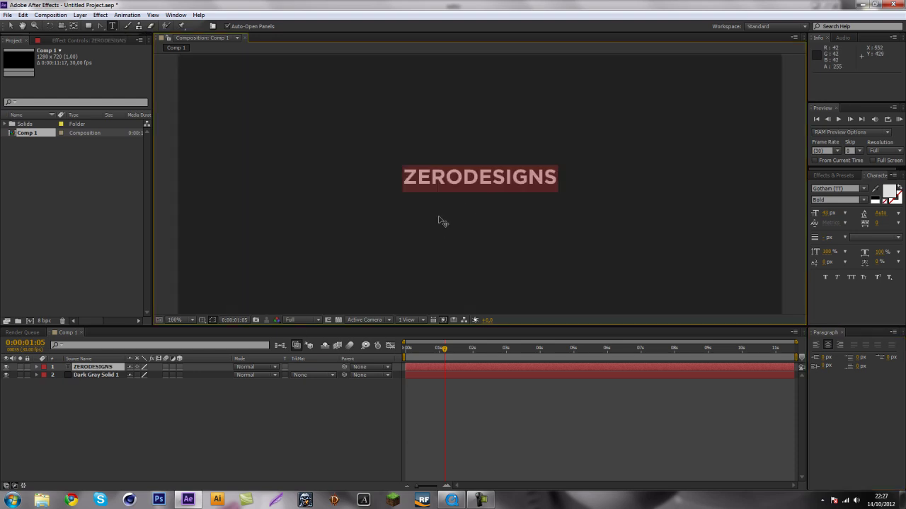
pyautogui.scroll(-1, 196, 247)
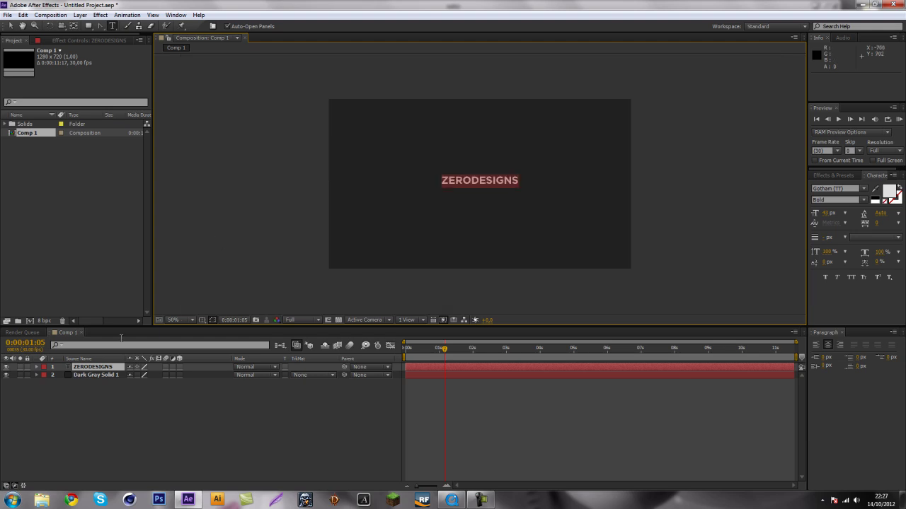
pyautogui.click(97, 367)
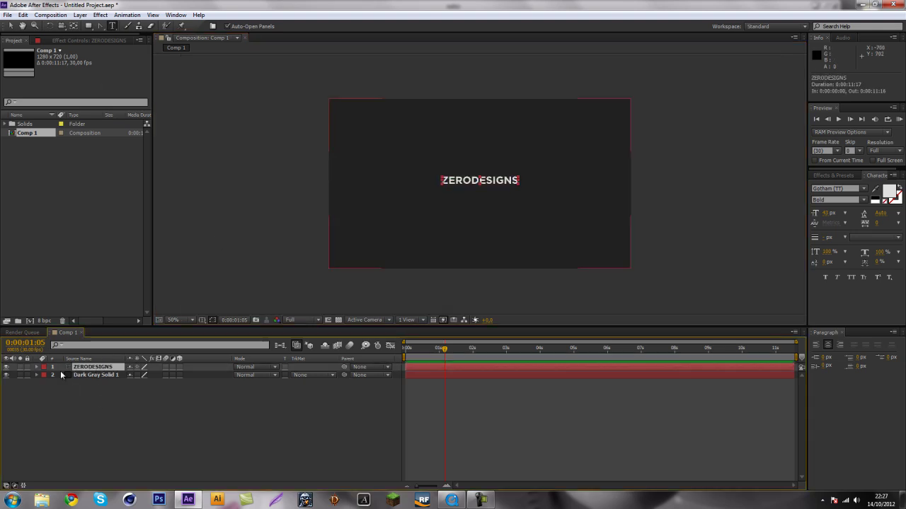
# - Add a rectangular mask to the ZERODESIGNS layer with an extra vertex on its top edge
pyautogui.click(79, 15)
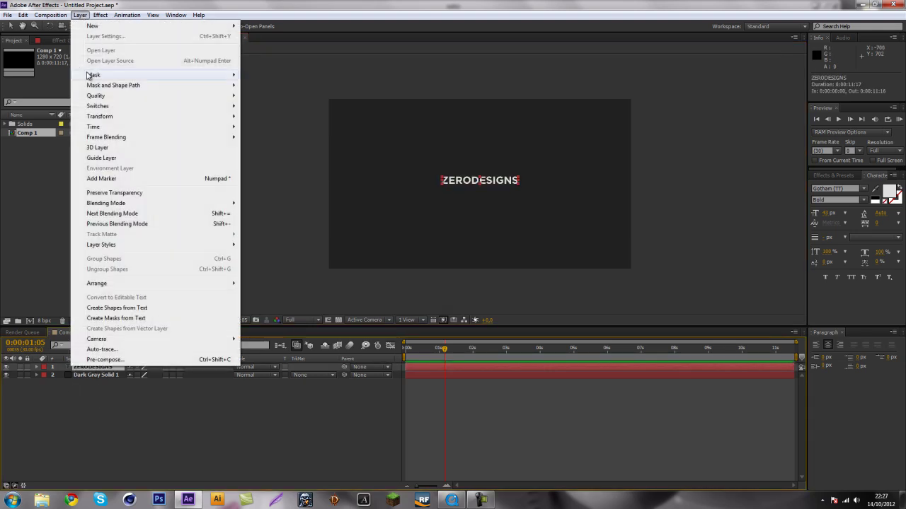
pyautogui.moveTo(93, 75)
pyautogui.click(268, 75)
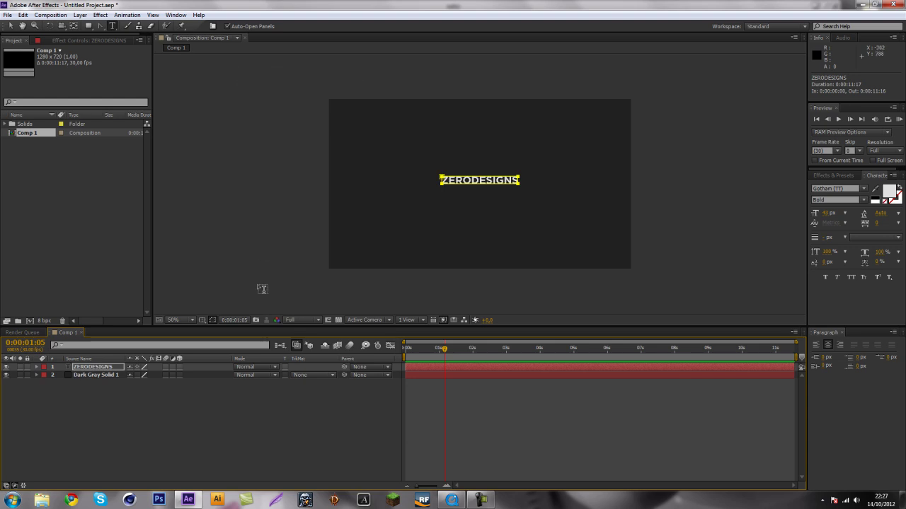
pyautogui.scroll(3, 476, 139)
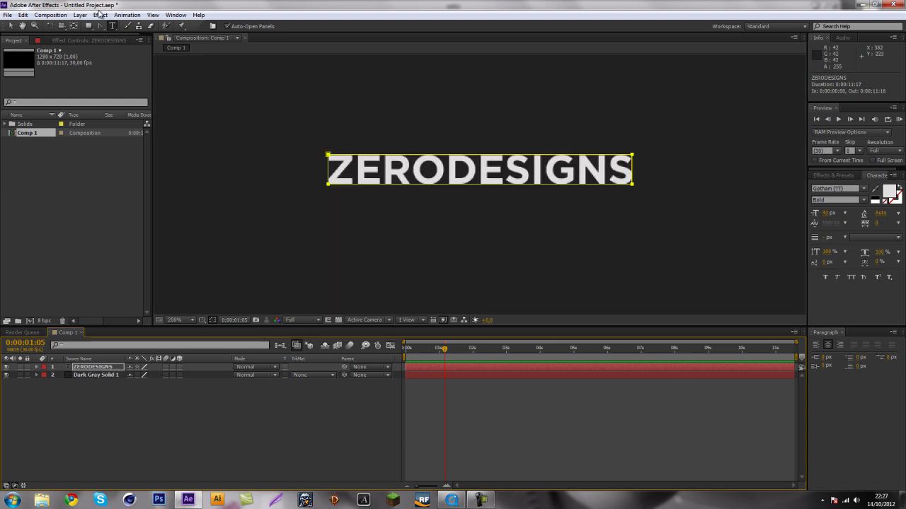
pyautogui.moveTo(106, 26); pyautogui.dragTo(130, 40)
pyautogui.click(478, 160)
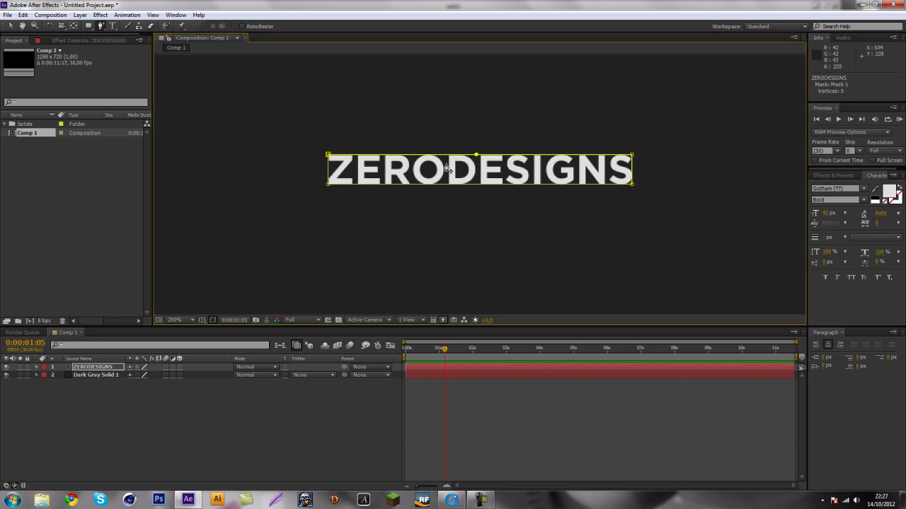
# - Pull the mask's bottom corners outward and curve its top edge into a wave
pyautogui.moveTo(328, 184); pyautogui.dragTo(263, 236)
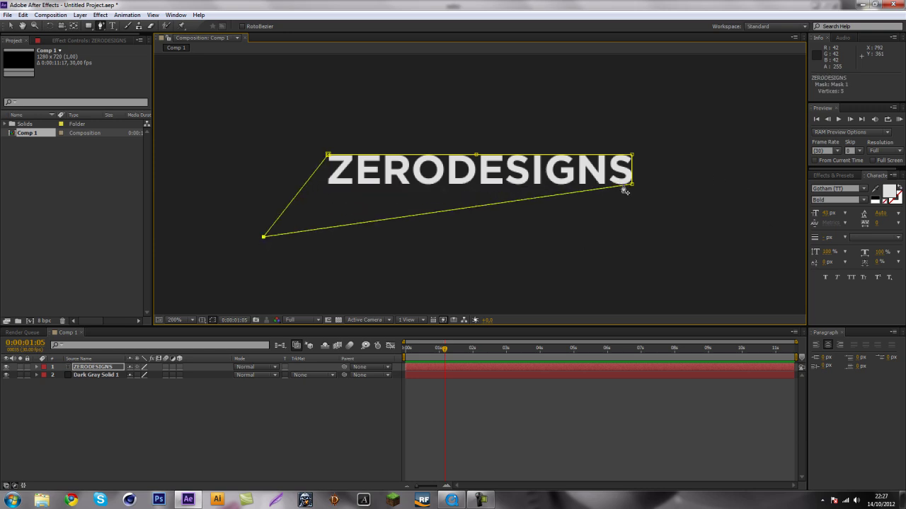
pyautogui.moveTo(631, 185); pyautogui.dragTo(654, 222)
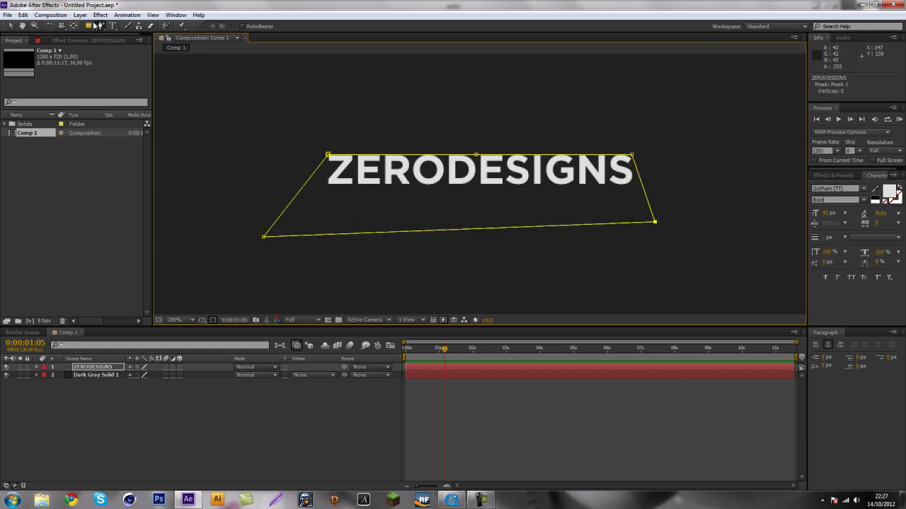
pyautogui.moveTo(97, 26); pyautogui.dragTo(141, 57)
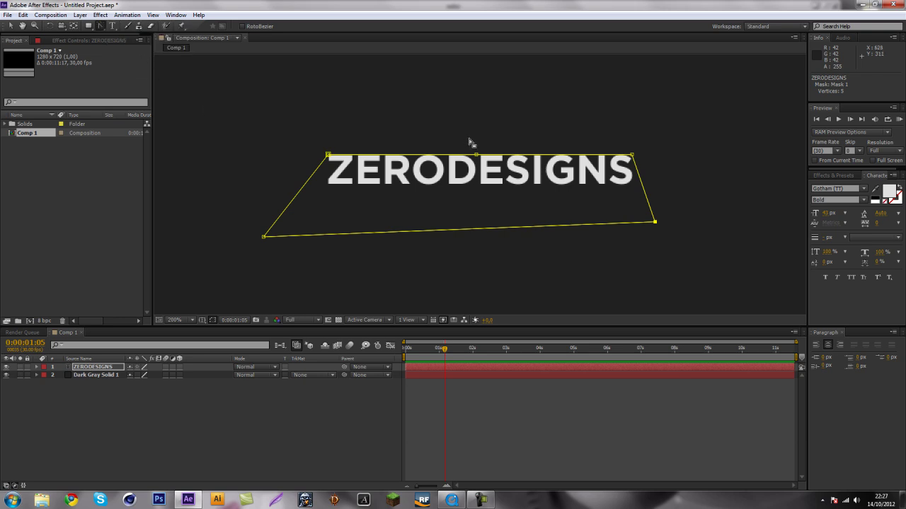
pyautogui.moveTo(475, 155); pyautogui.dragTo(427, 191)
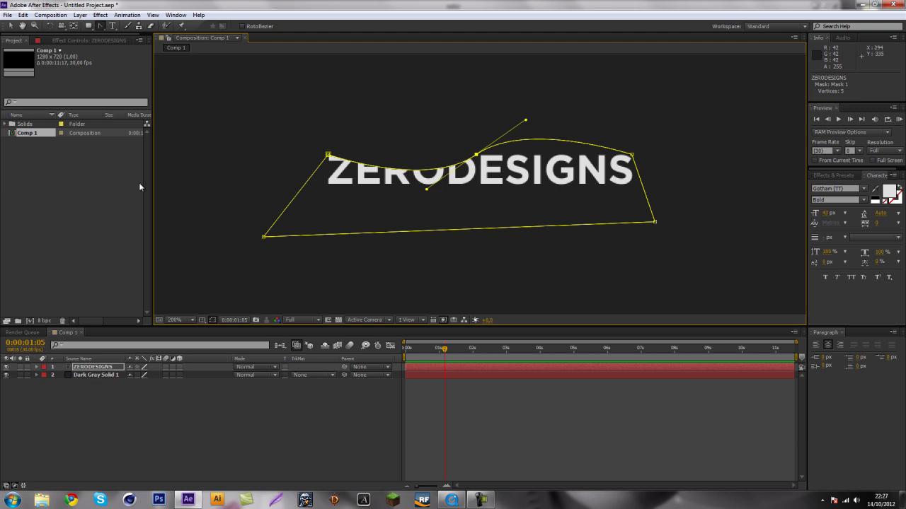
# - Set a frame-0 Mask Path keyframe and move the mask down below the text
pyautogui.moveTo(444, 354); pyautogui.dragTo(349, 356)
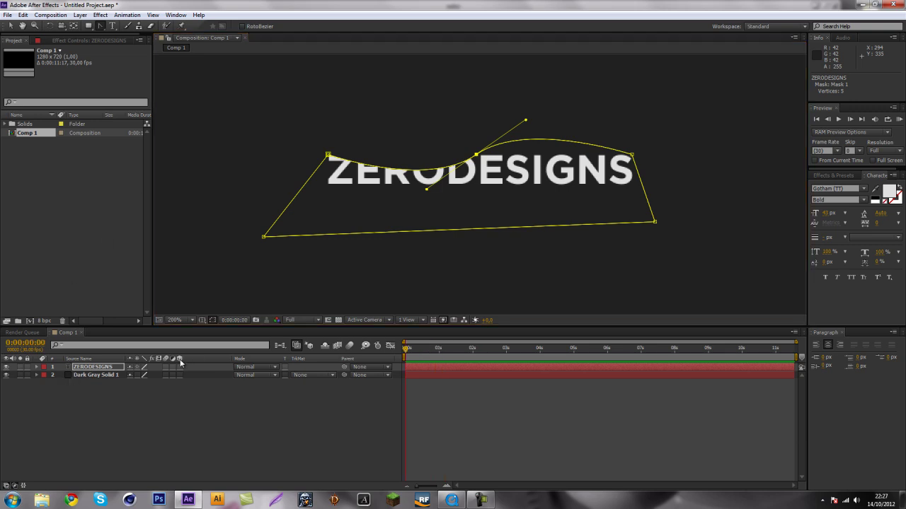
pyautogui.click(37, 367)
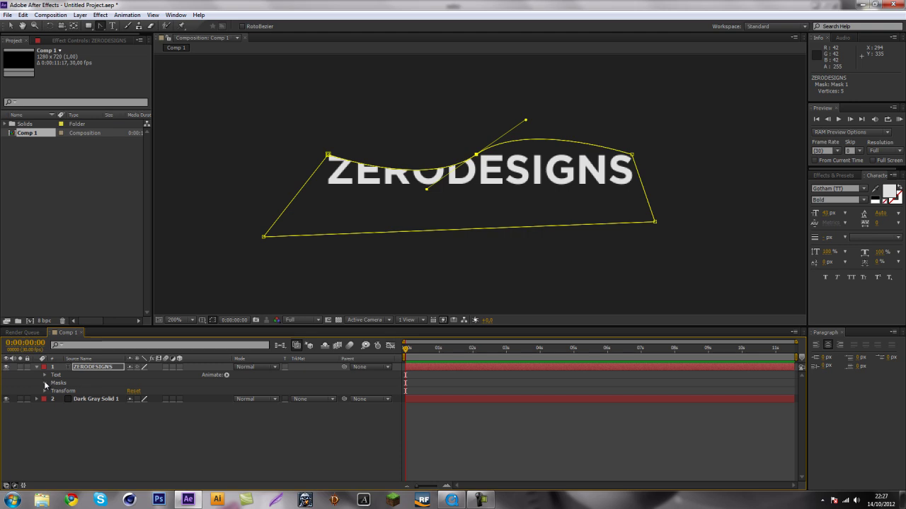
pyautogui.click(44, 383)
pyautogui.click(53, 392)
pyautogui.click(69, 399)
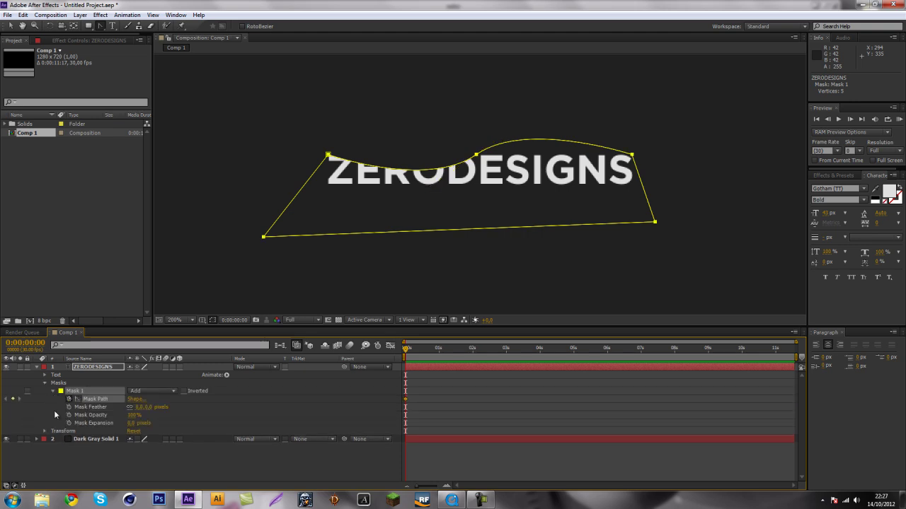
pyautogui.click(11, 27)
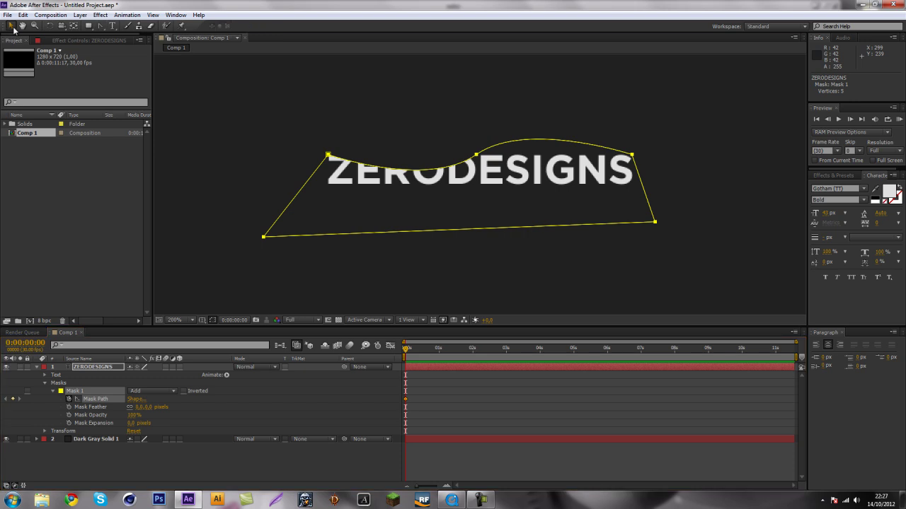
pyautogui.doubleClick(295, 198)
pyautogui.moveTo(444, 153); pyautogui.dragTo(448, 204)
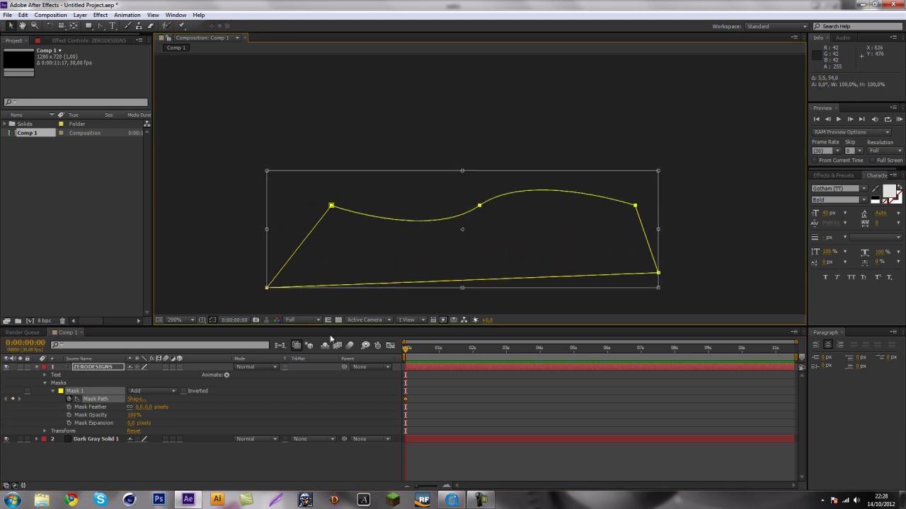
# - Undo stray edits, then raise the mask over ZERODESIGNS at 0:00:00:20
pyautogui.click(288, 440)
pyautogui.hotkey('shift', 'pagedown')
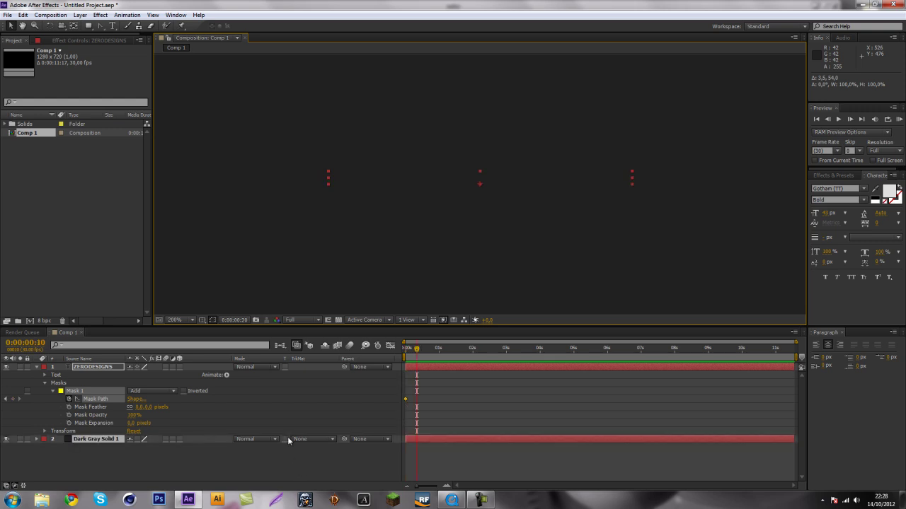
pyautogui.hotkey('shift', 'pagedown')
pyautogui.press(',')
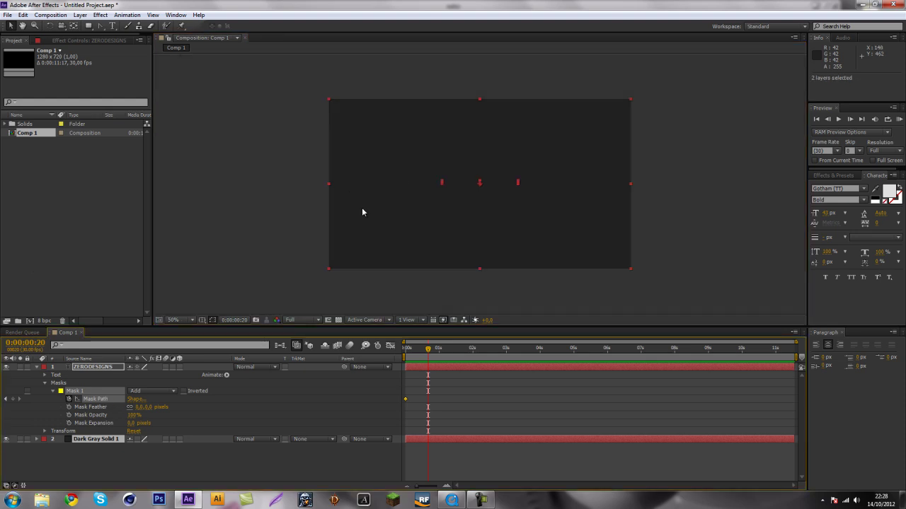
pyautogui.press('Home')
pyautogui.hotkey('ctrl', 'z')
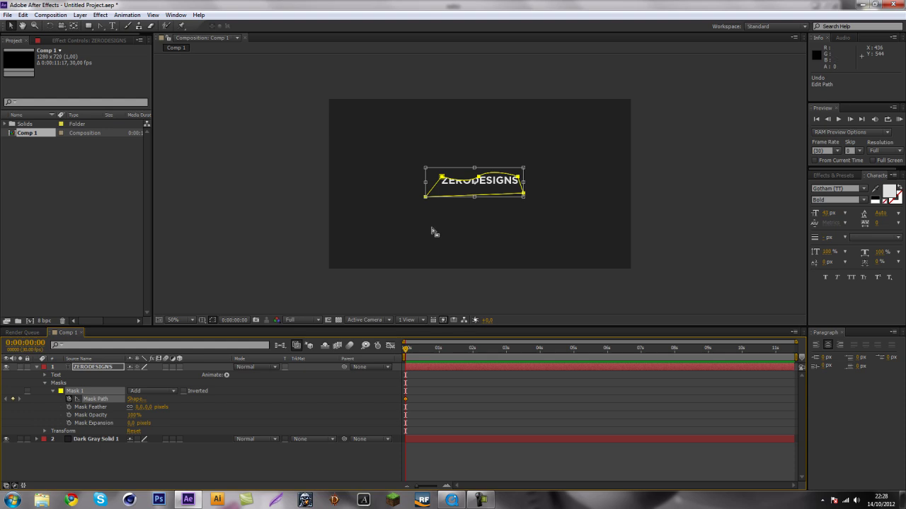
pyautogui.hotkey('shift', 'pagedown')
pyautogui.hotkey('shift', 'pagedown')
pyautogui.press('.')
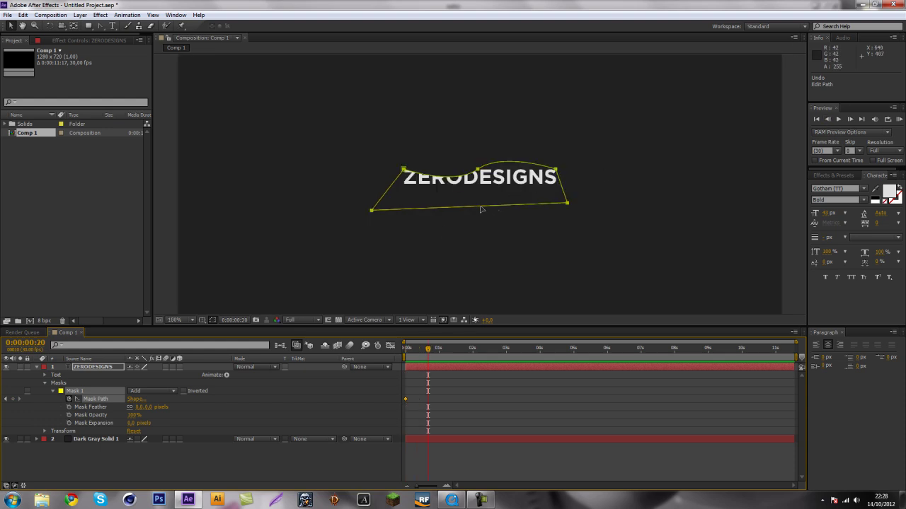
pyautogui.doubleClick(478, 207)
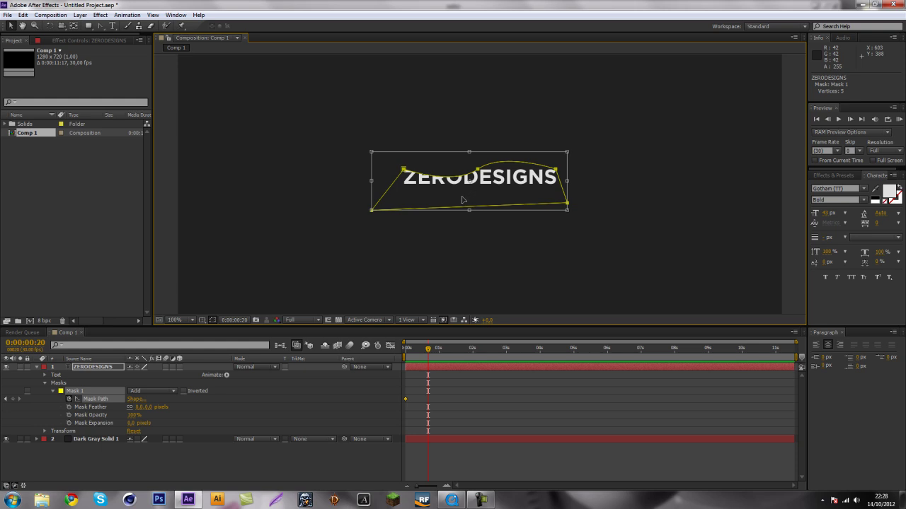
pyautogui.moveTo(462, 199); pyautogui.dragTo(464, 185)
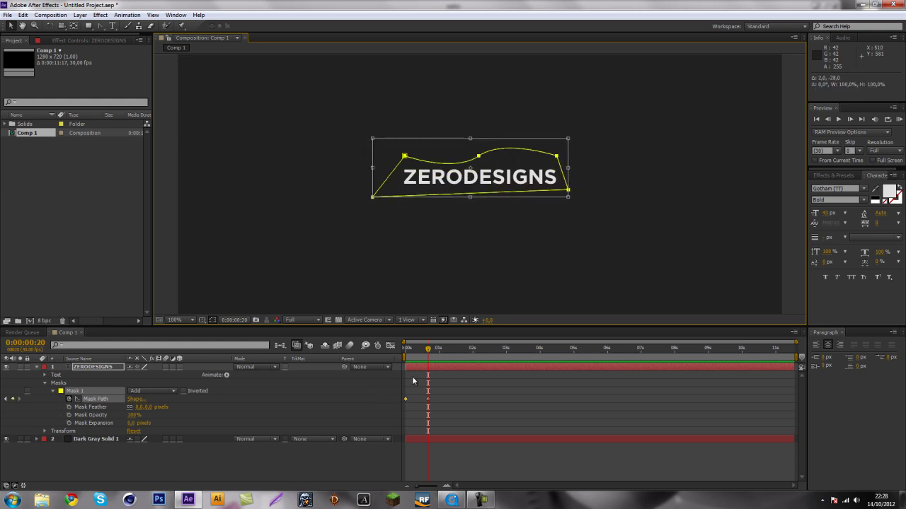
# - Lower the frame-0 mask so the text is hidden, then scrub the reveal
pyautogui.moveTo(426, 356); pyautogui.dragTo(405, 357)
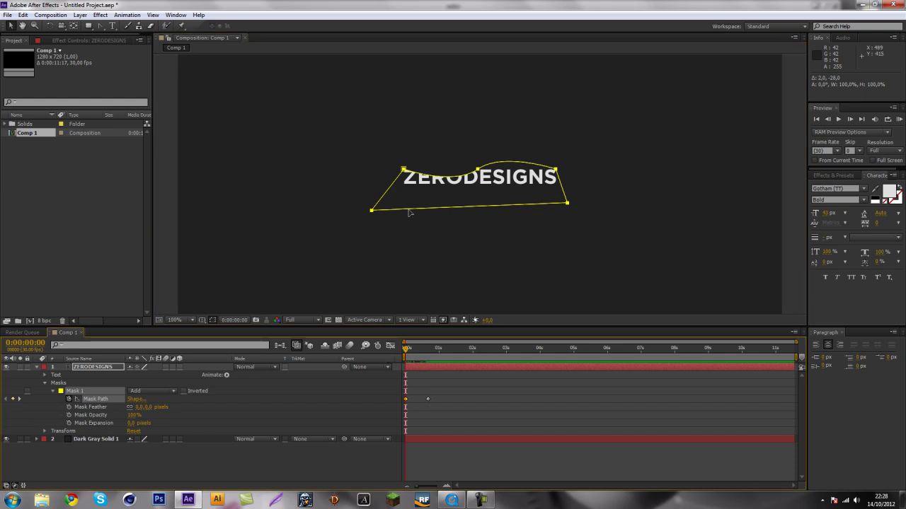
pyautogui.moveTo(418, 203); pyautogui.dragTo(423, 230)
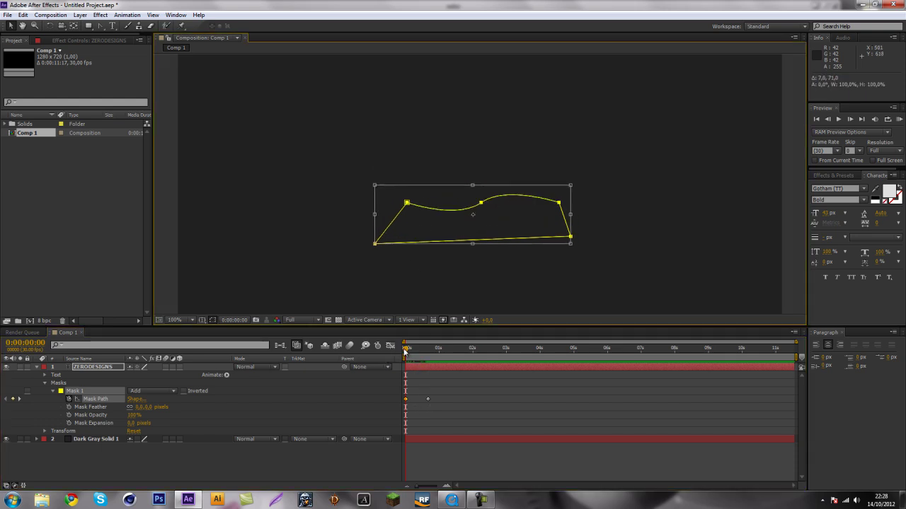
pyautogui.moveTo(404, 352); pyautogui.dragTo(434, 351)
# - Scrub through the first second and RAM preview the ZERODESIGNS wavy reveal
pyautogui.click(114, 470)
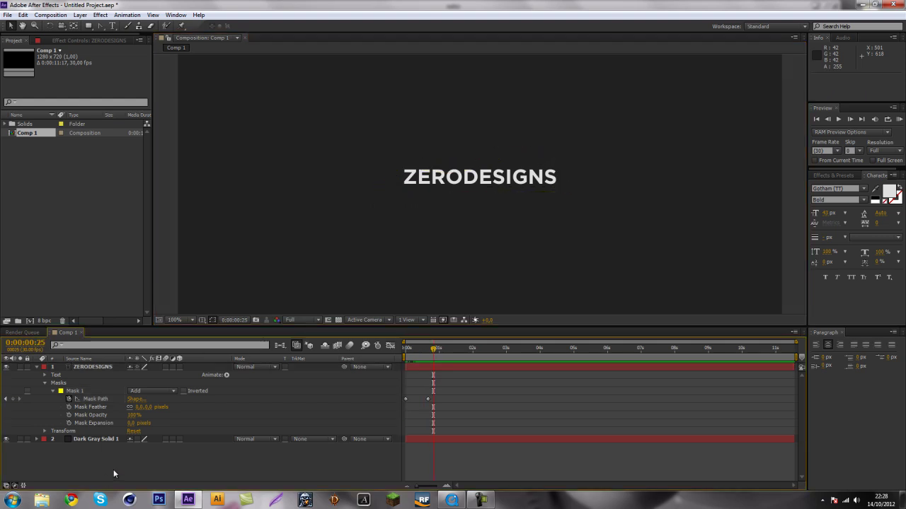
pyautogui.click(37, 367)
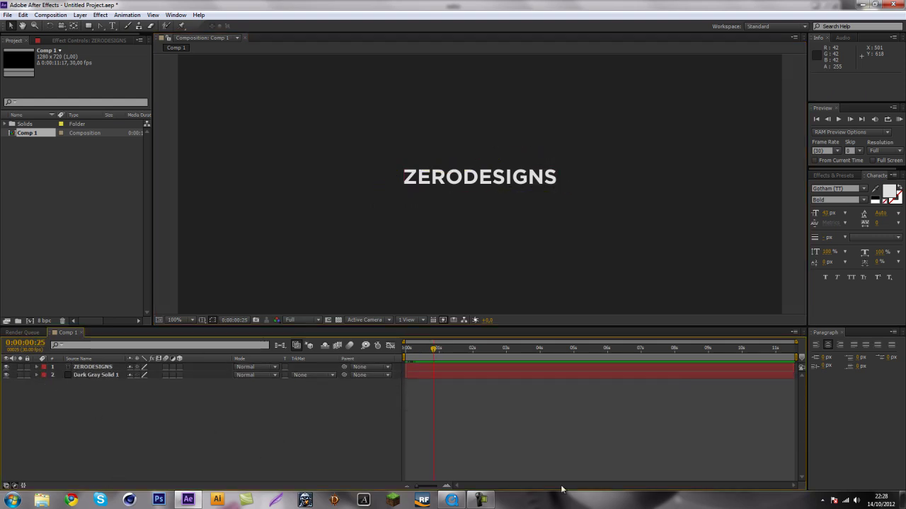
pyautogui.click(481, 500)
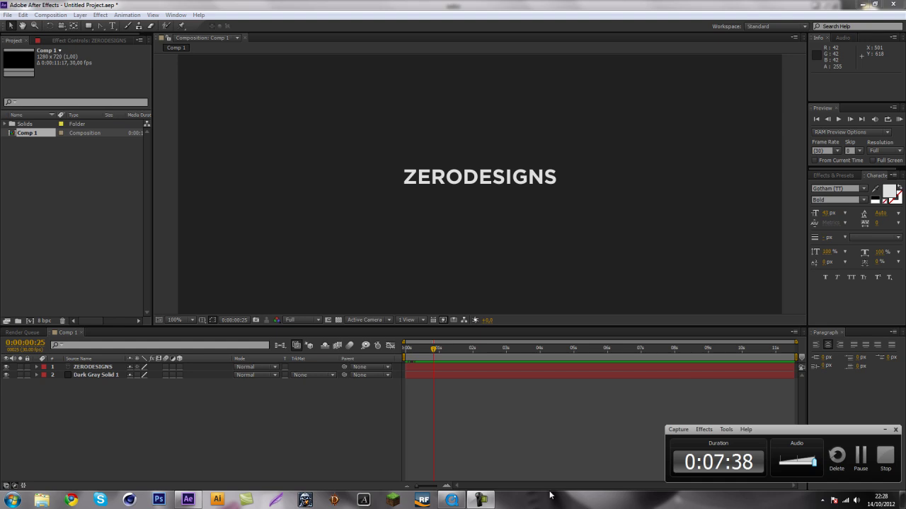
pyautogui.click(515, 177)
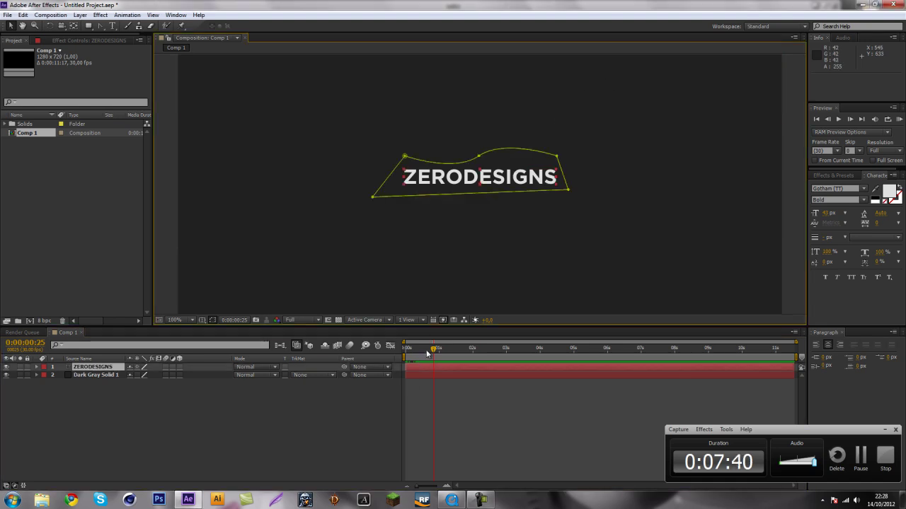
pyautogui.moveTo(426, 353)
pyautogui.mouseDown()
pyautogui.moveTo(405, 350)
pyautogui.moveTo(443, 351)
pyautogui.mouseUp()
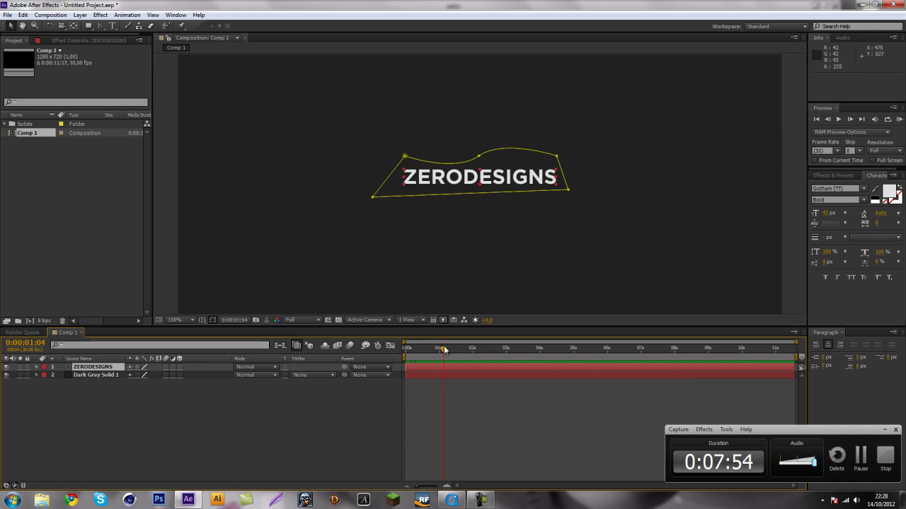
pyautogui.moveTo(444, 349)
pyautogui.mouseDown()
pyautogui.moveTo(398, 350)
pyautogui.moveTo(429, 350)
pyautogui.mouseUp()
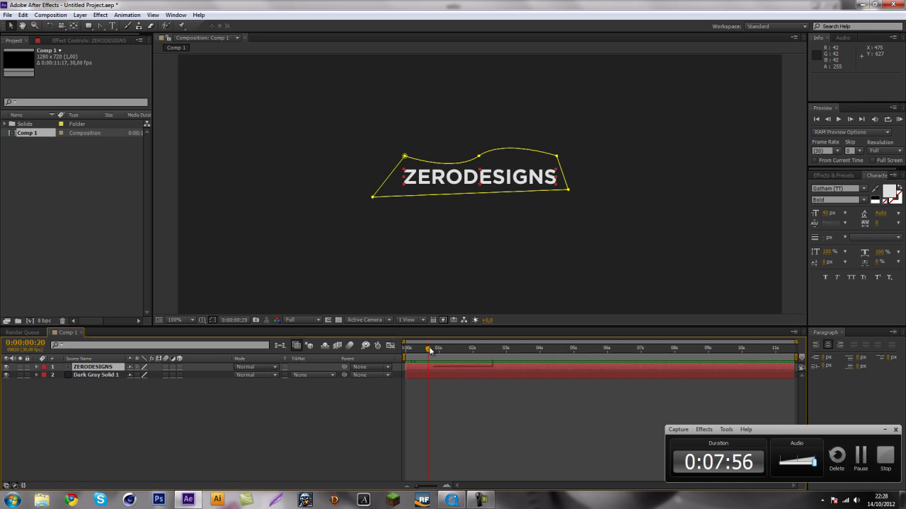
pyautogui.click(899, 119)
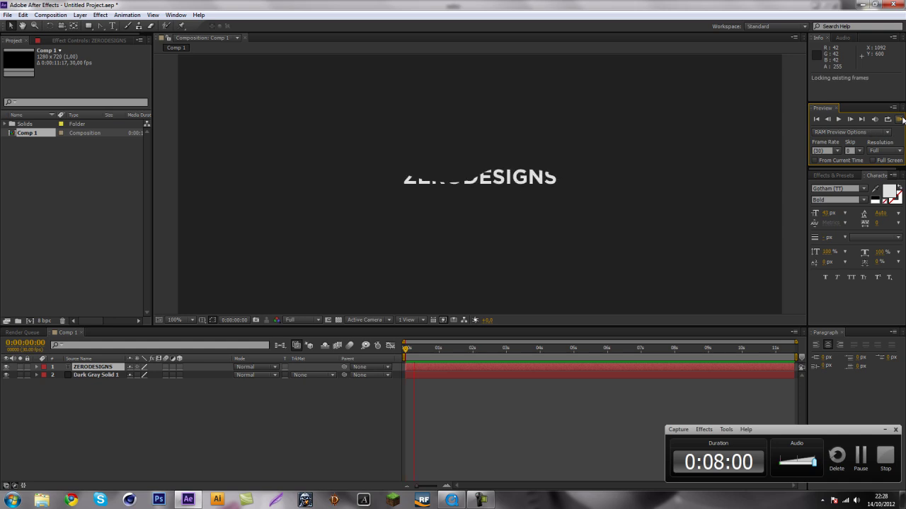
# - Apply Easy Ease to both ZERODESIGNS Mask Path keyframes and RAM preview the result
pyautogui.press('space')
pyautogui.press('m')
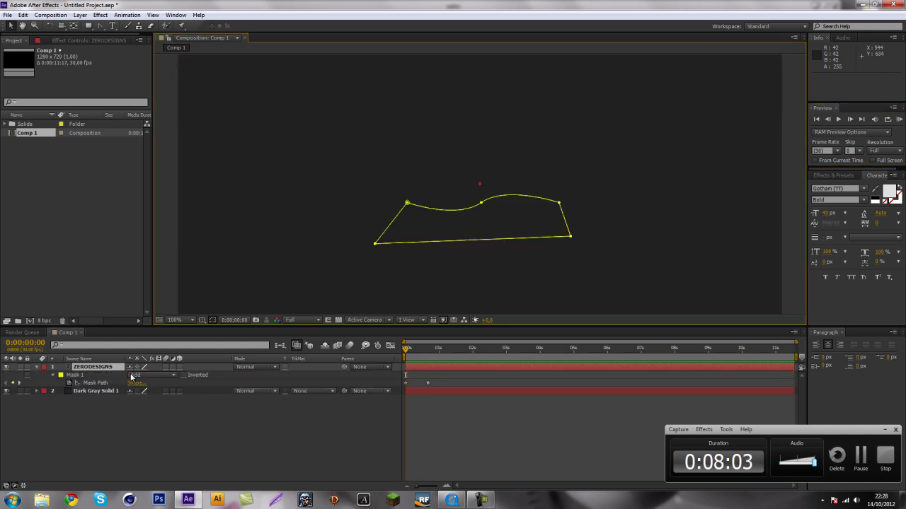
pyautogui.rightClick(428, 383)
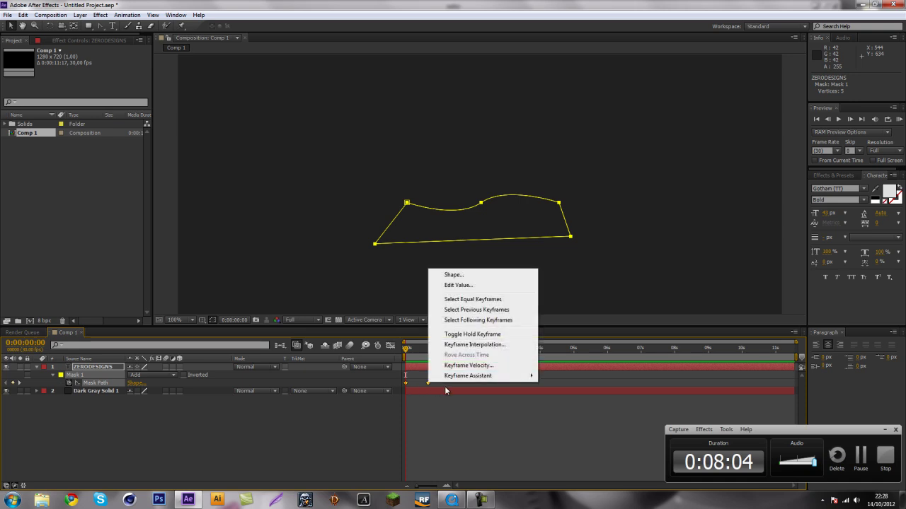
pyautogui.moveTo(495, 376)
pyautogui.click(555, 397)
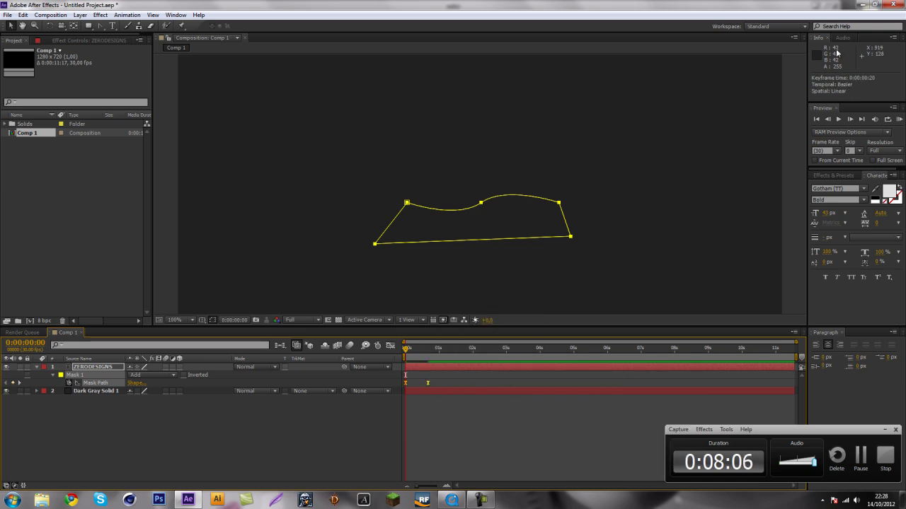
pyautogui.click(899, 120)
pyautogui.press('space')
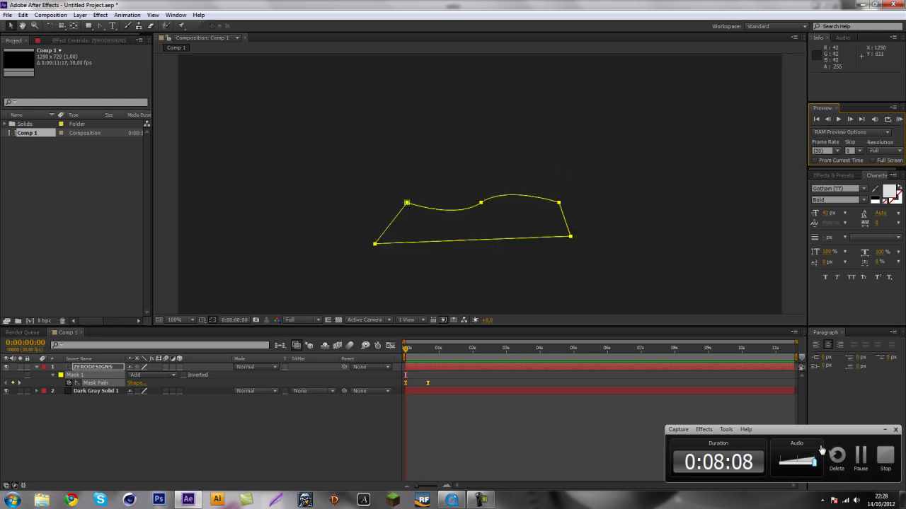